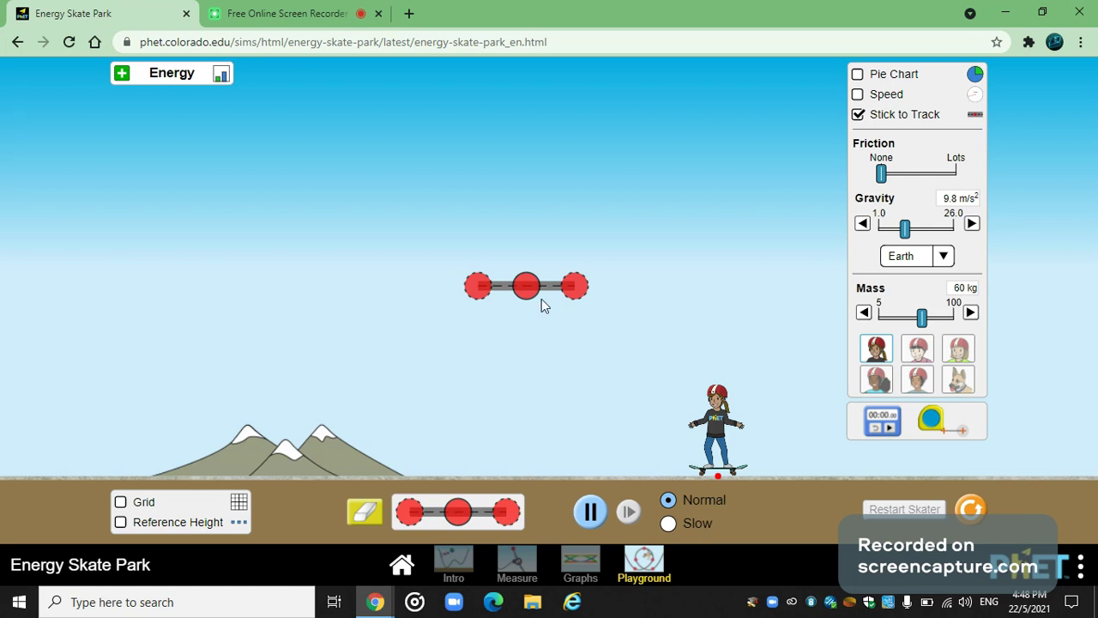
Shape the track into a wide U-shaped valley, with its middle point at ground level and both ends raised to roughly equal heights
drag(542, 298, 521, 487)
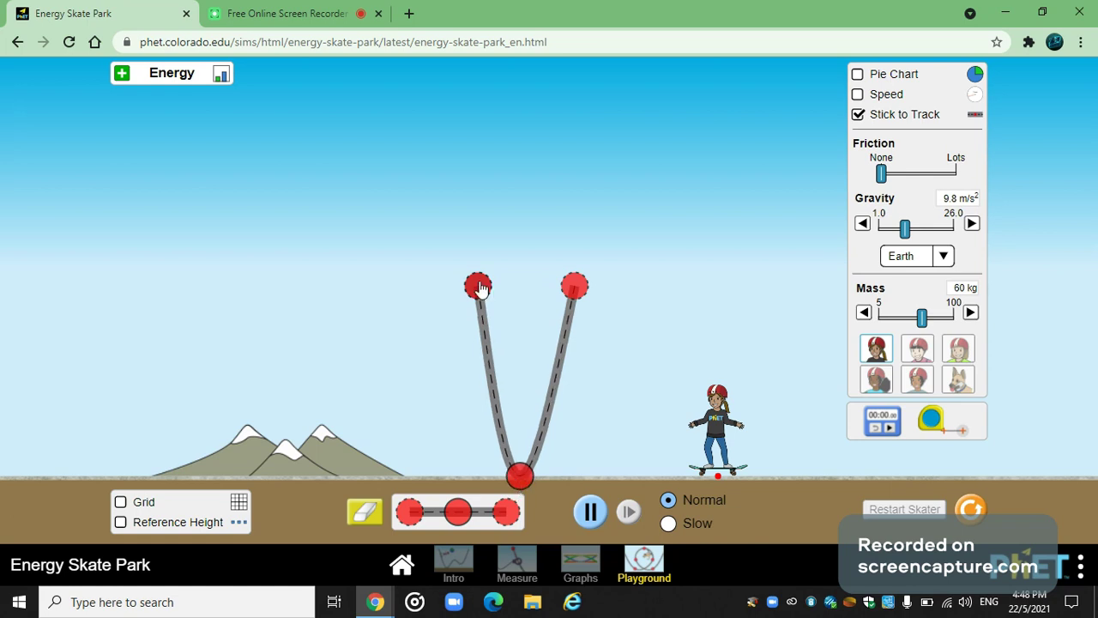
drag(480, 289, 157, 202)
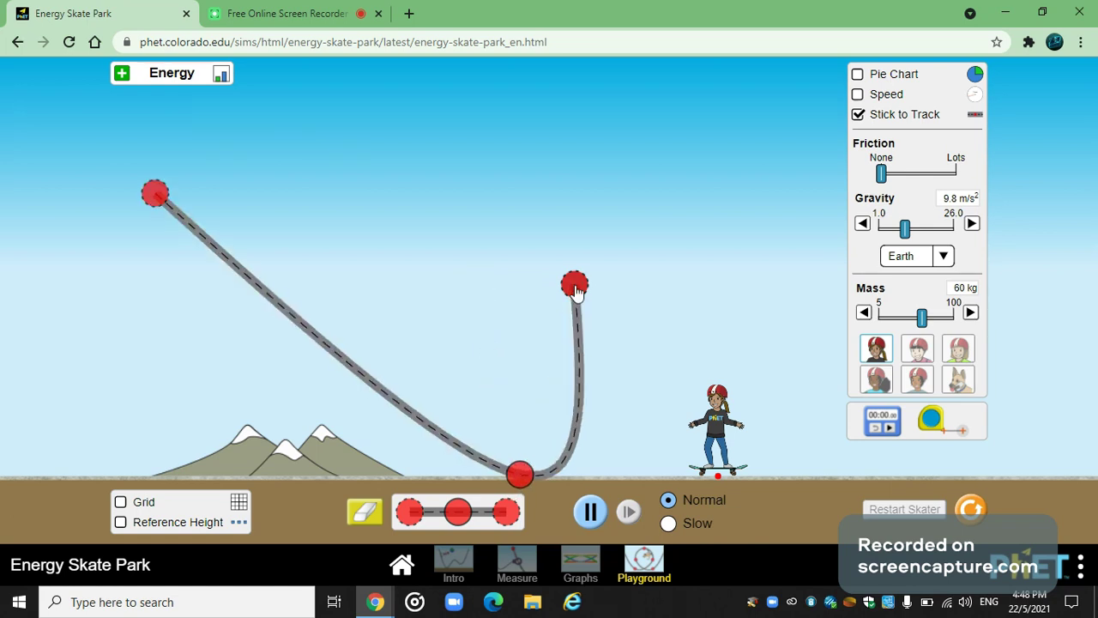
drag(577, 291, 831, 209)
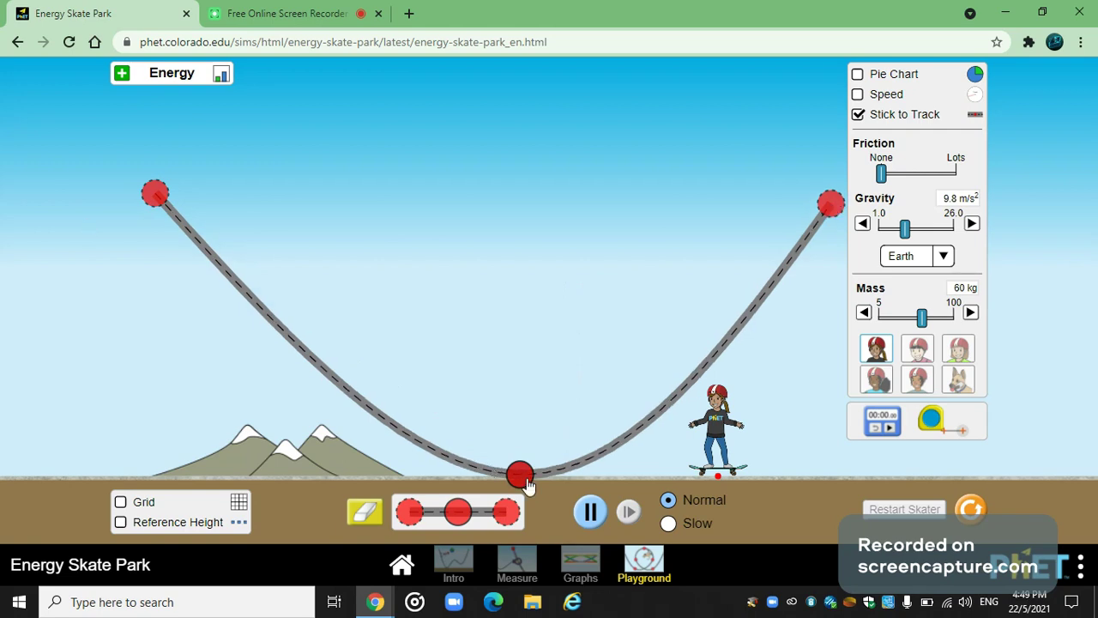
drag(520, 476, 454, 478)
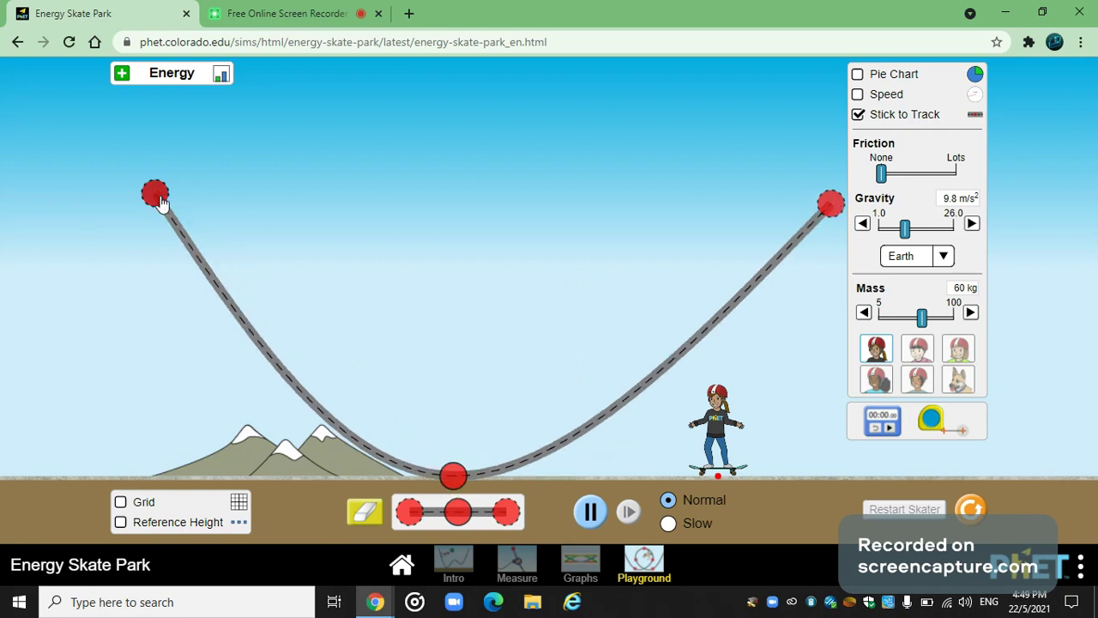
drag(161, 202, 44, 209)
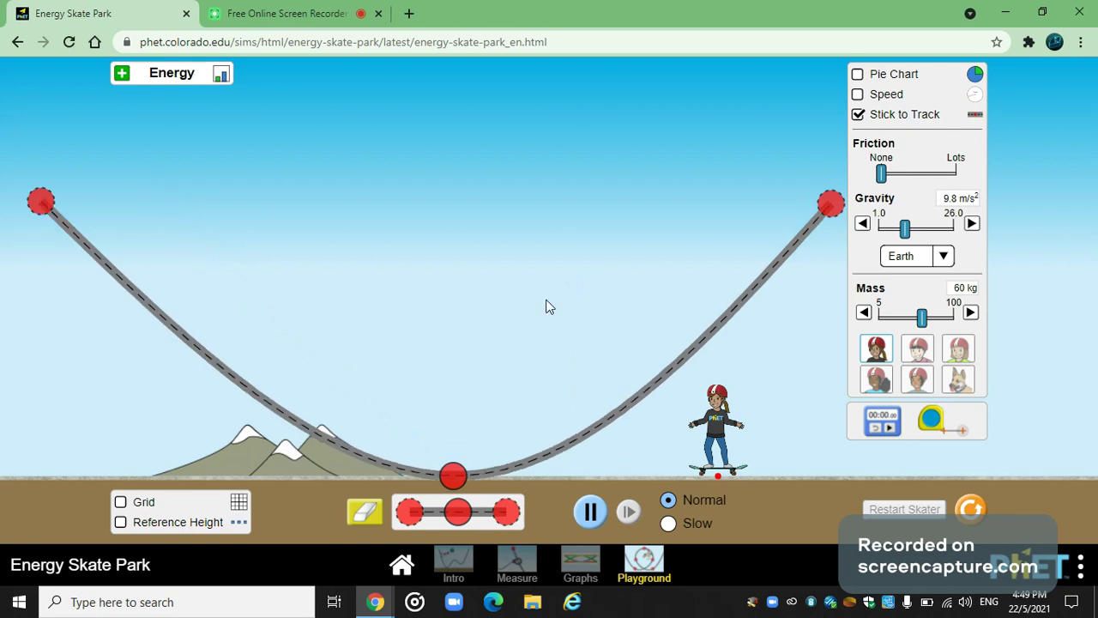
Show the speed meter and set the skater's mass to 45 kg
click(898, 104)
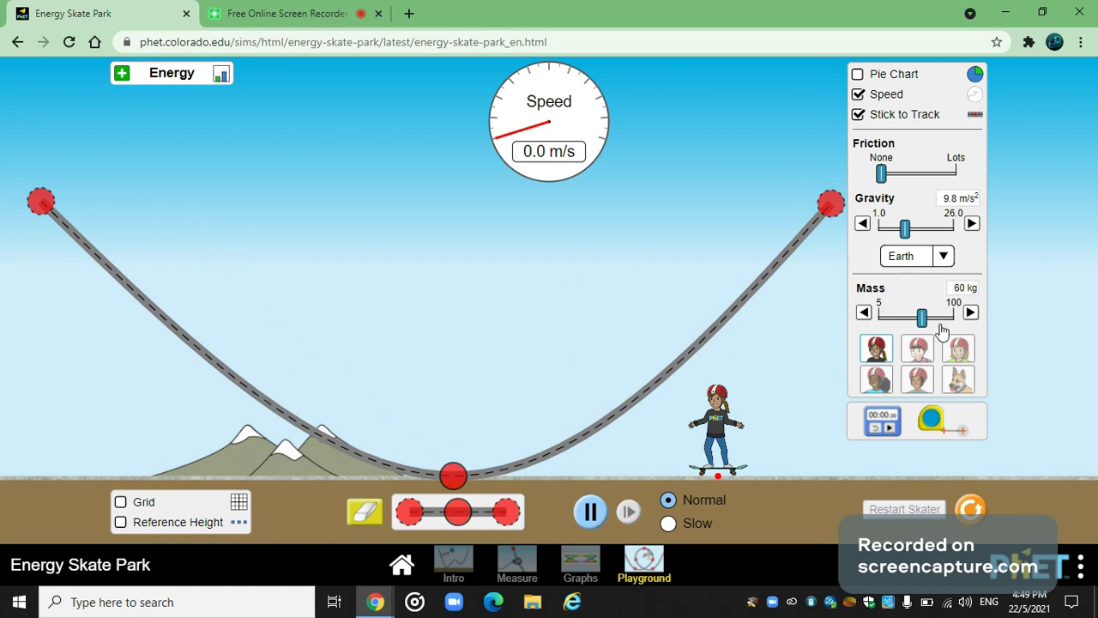
drag(922, 318, 910, 319)
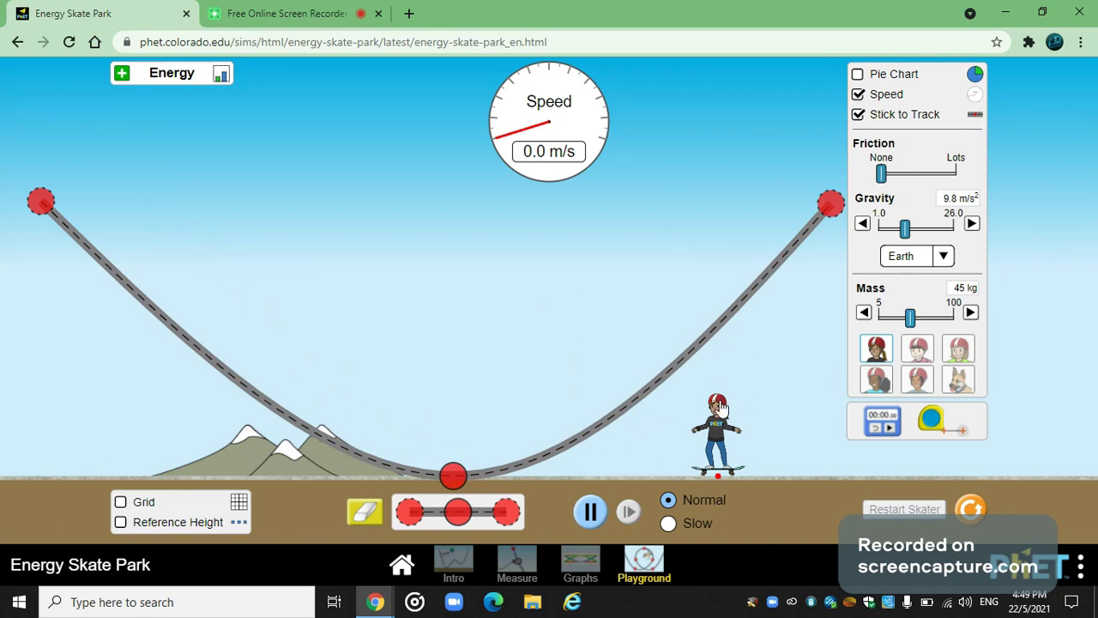
Place the skater at the track's left end with the simulation paused, and run the frictionless ride from there
drag(721, 410, 785, 474)
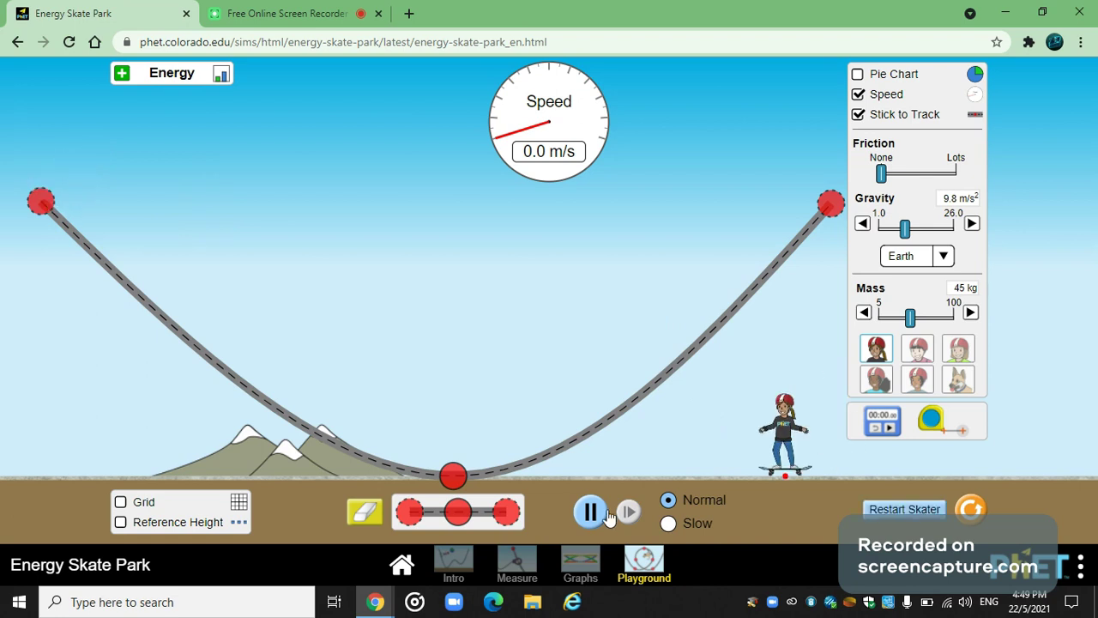
click(603, 512)
drag(787, 420, 43, 216)
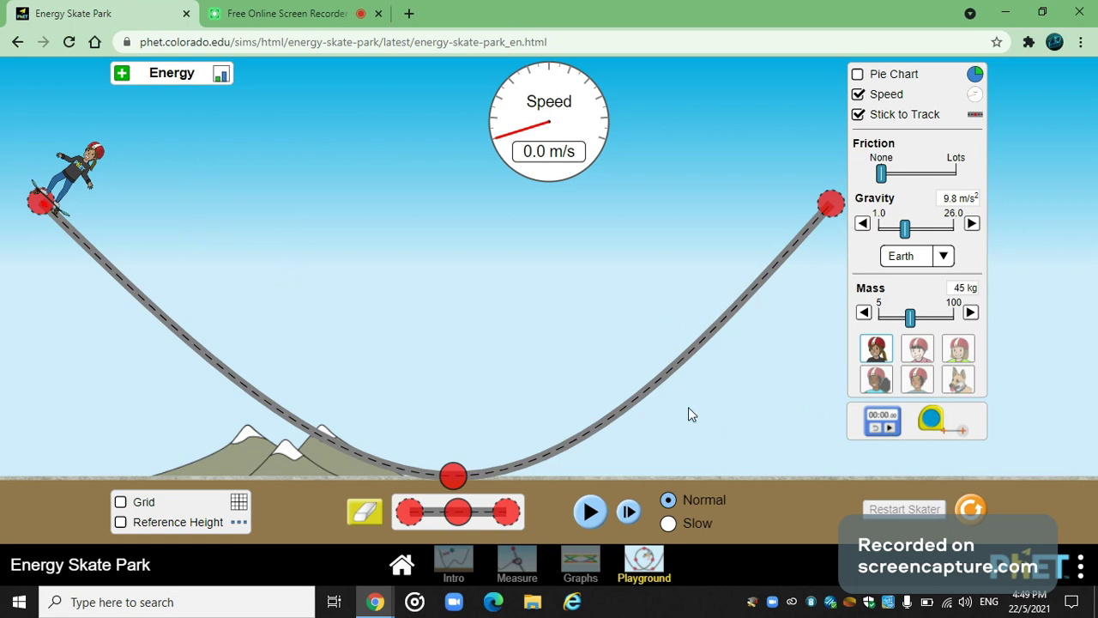
click(592, 512)
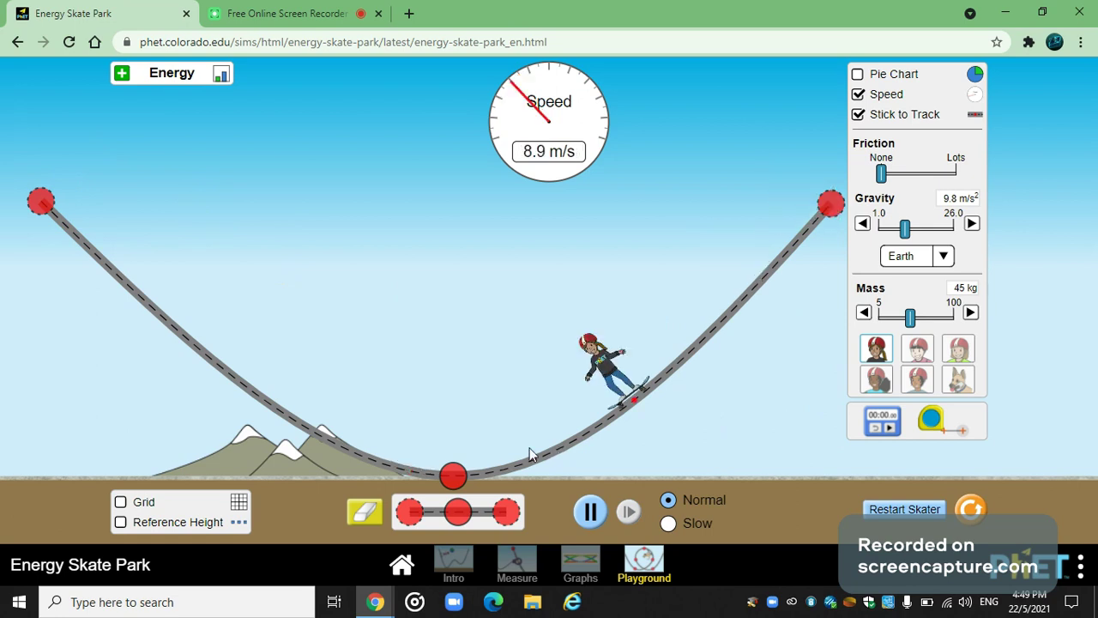
drag(242, 368, 60, 231)
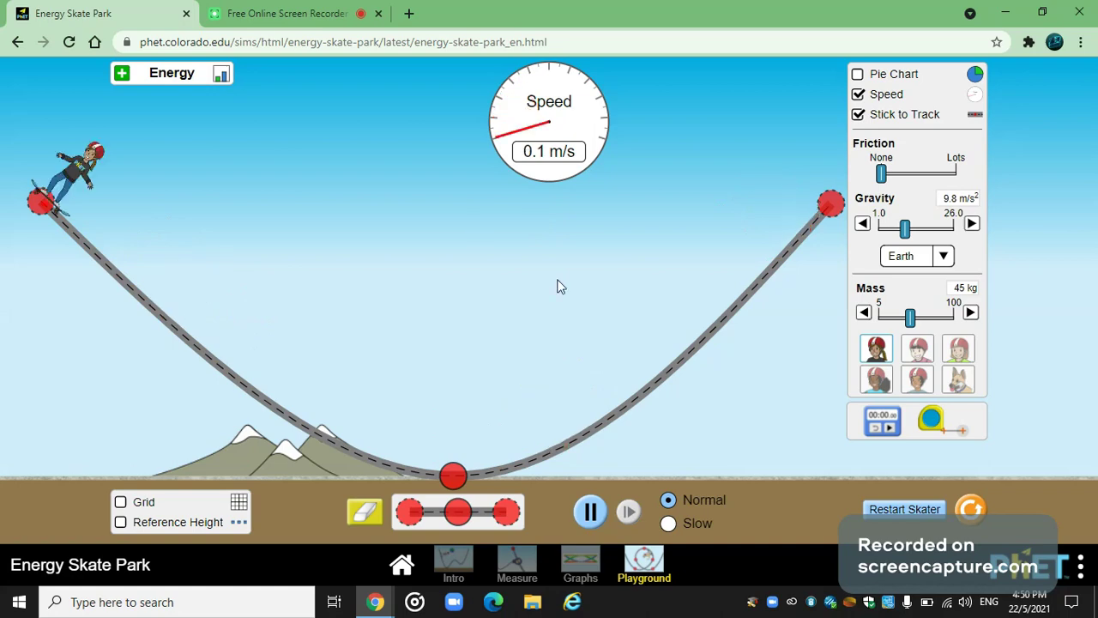
Take the skater off the track, set friction slightly above None, and release her from the track's left end
drag(202, 309, 781, 481)
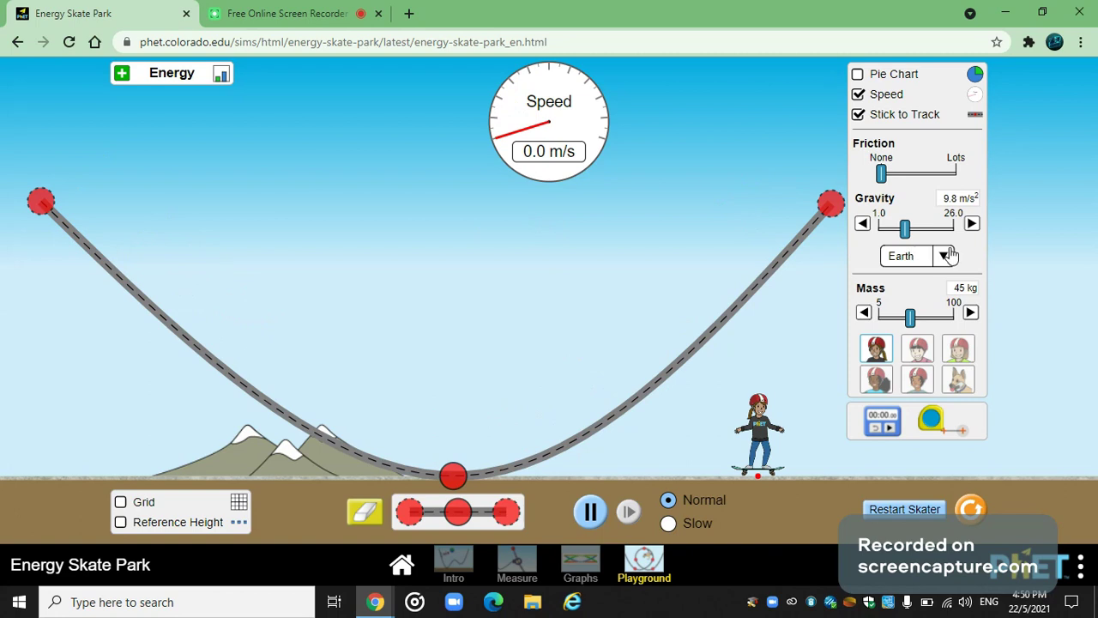
drag(885, 174, 889, 176)
drag(755, 422, 45, 210)
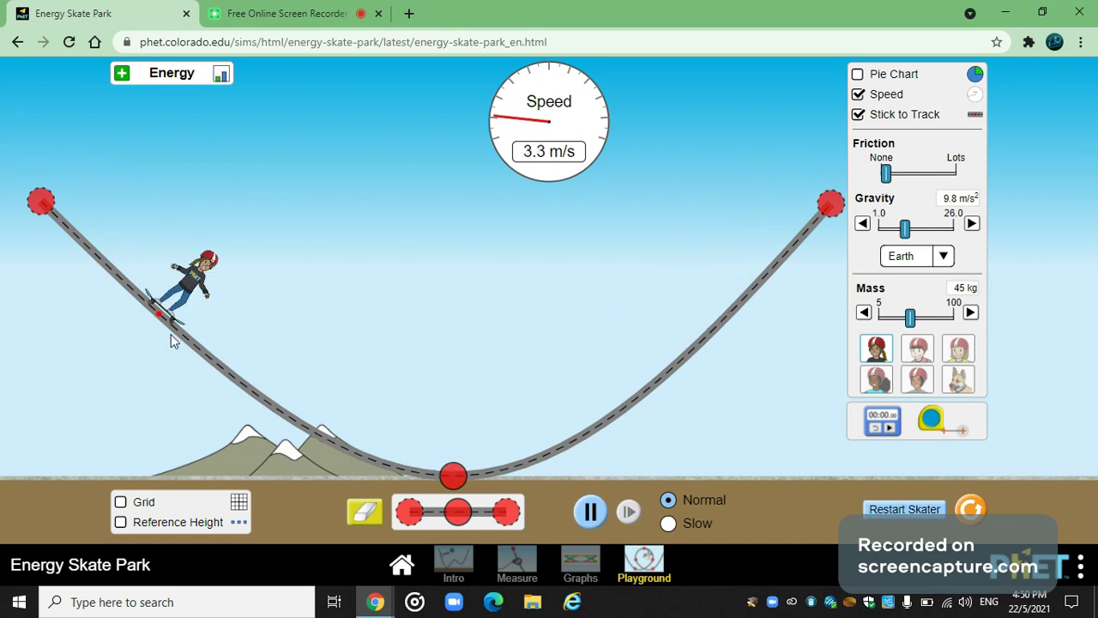
Release the skater from the track's right slope and raise friction to Lots
drag(417, 468, 743, 331)
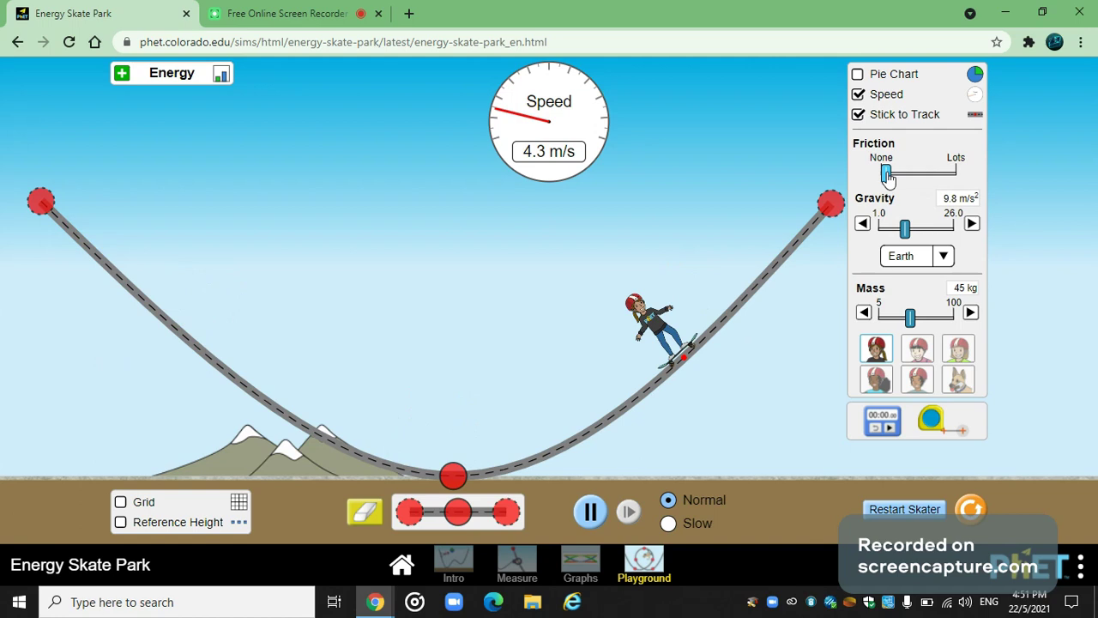
drag(886, 174, 1029, 254)
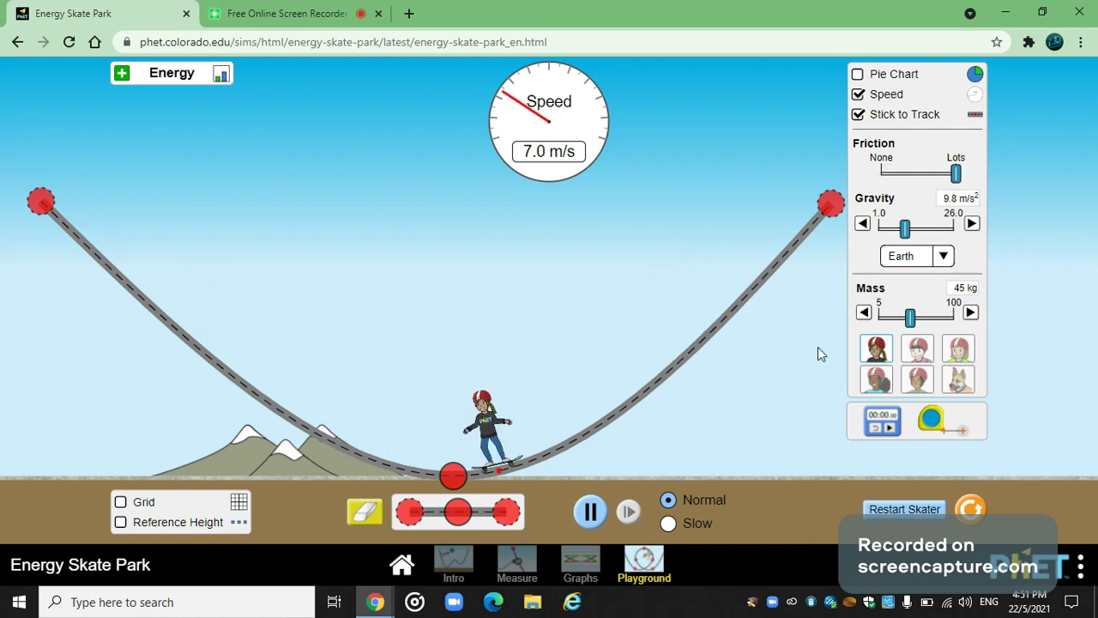
Pause the simulation, set friction to None and restart the skater
click(601, 511)
drag(955, 174, 881, 174)
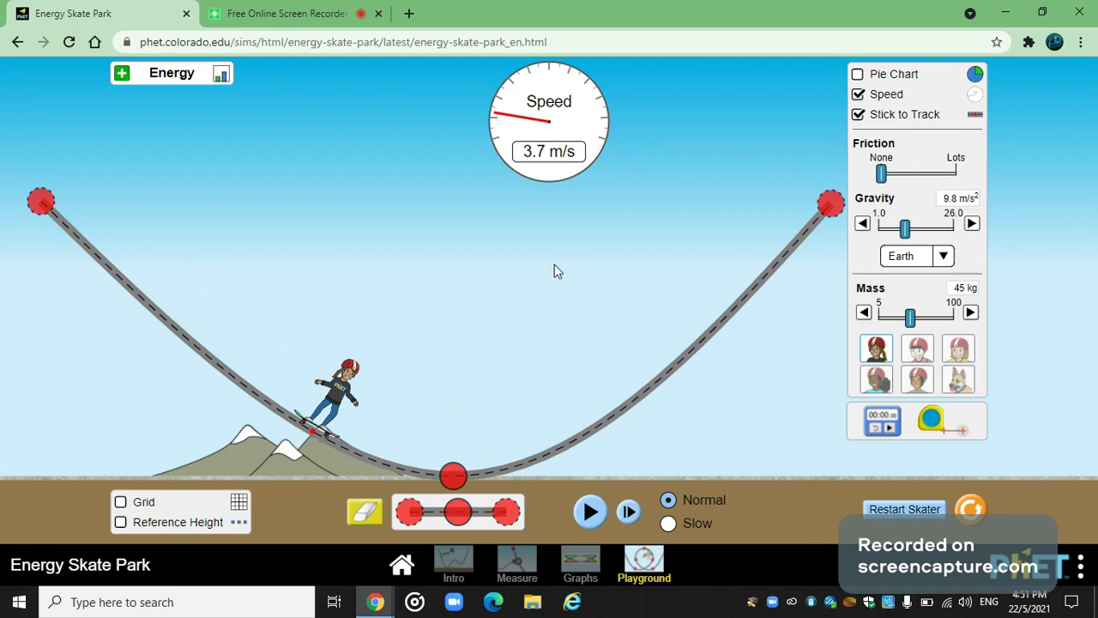
click(872, 506)
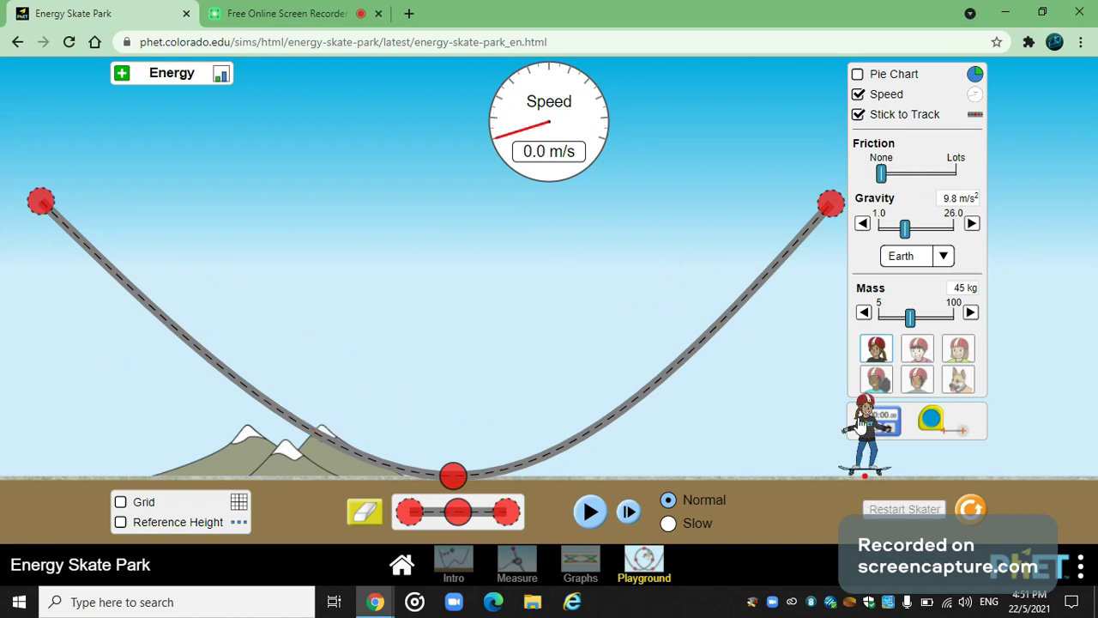
Lift the skater high into the air, fold the track's right end out of her path, and run her free fall
drag(862, 422, 790, 116)
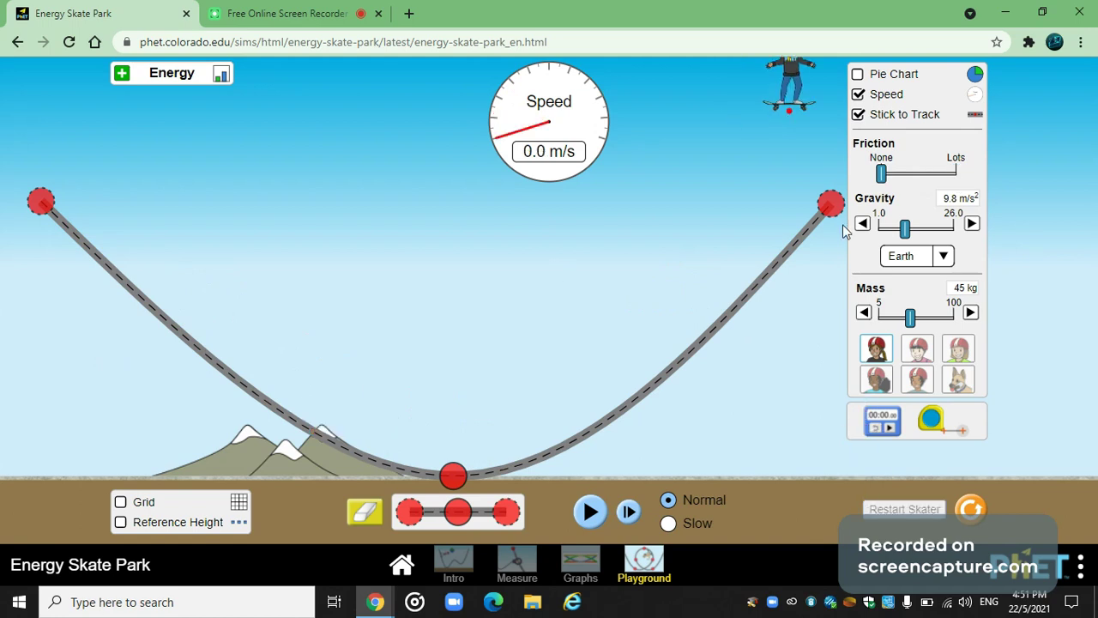
drag(831, 204, 331, 135)
drag(792, 115, 777, 67)
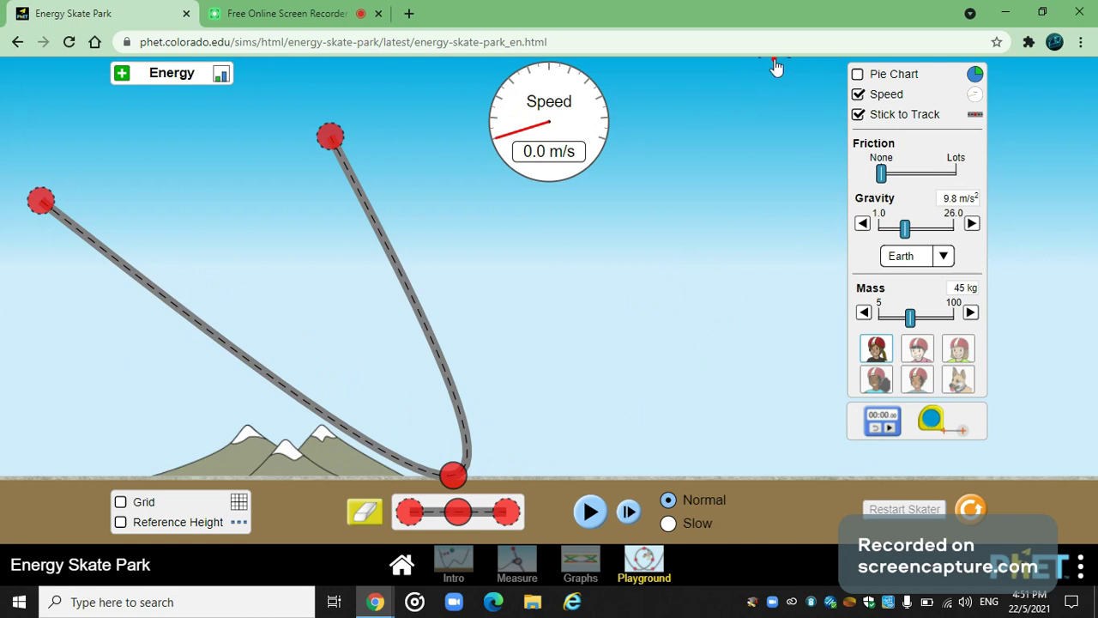
click(591, 513)
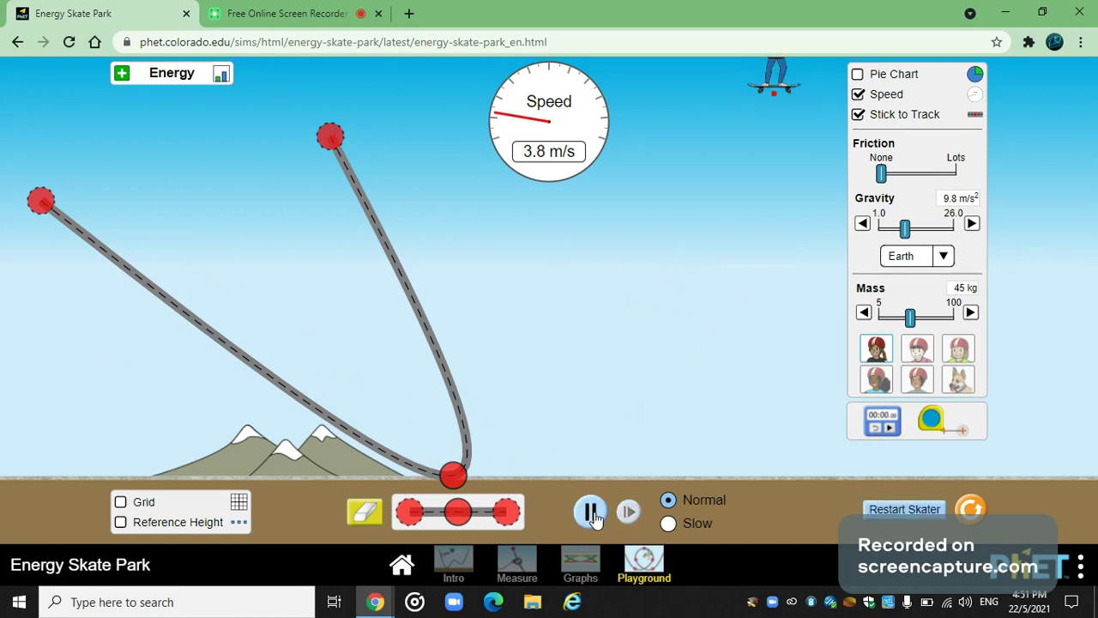
click(592, 513)
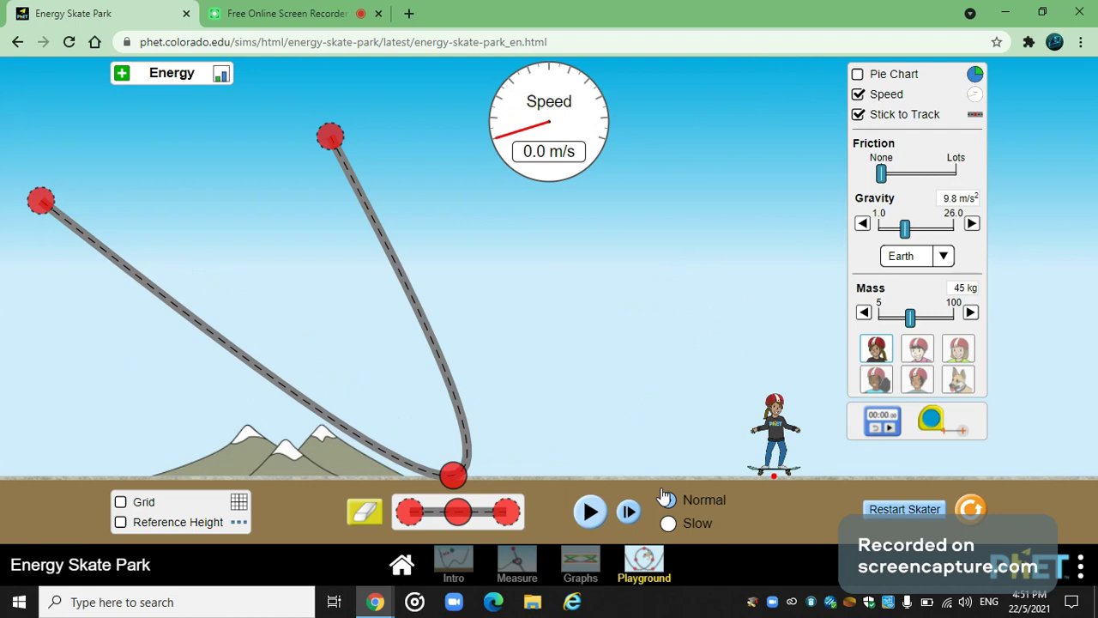
Set gravity to Jupiter and stretch the track's right end back out into a wide valley
click(932, 266)
click(911, 319)
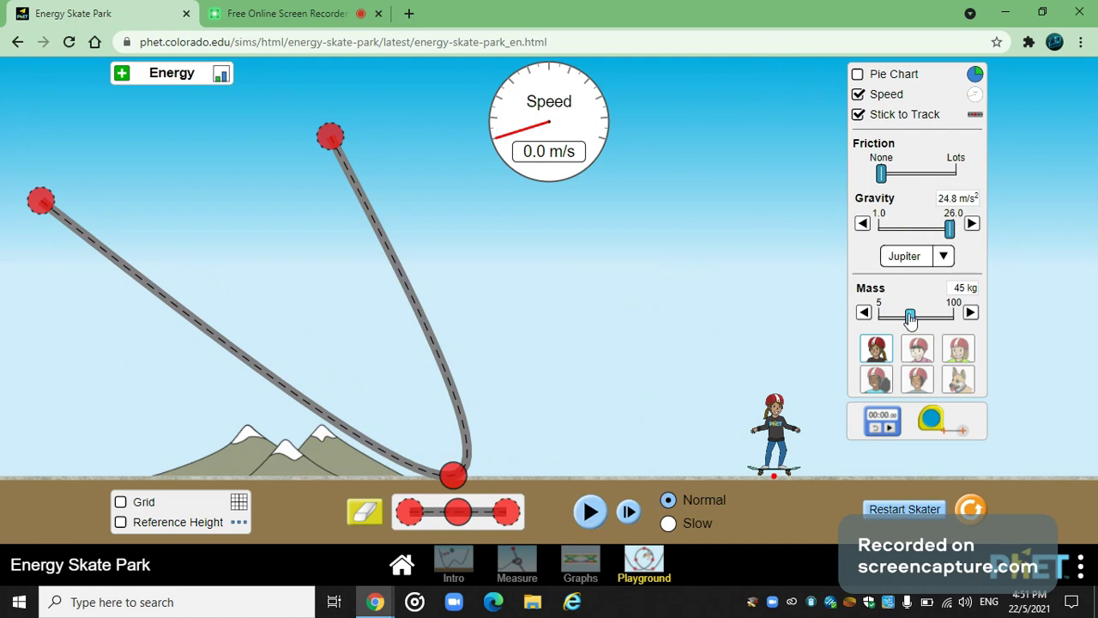
drag(331, 140, 858, 175)
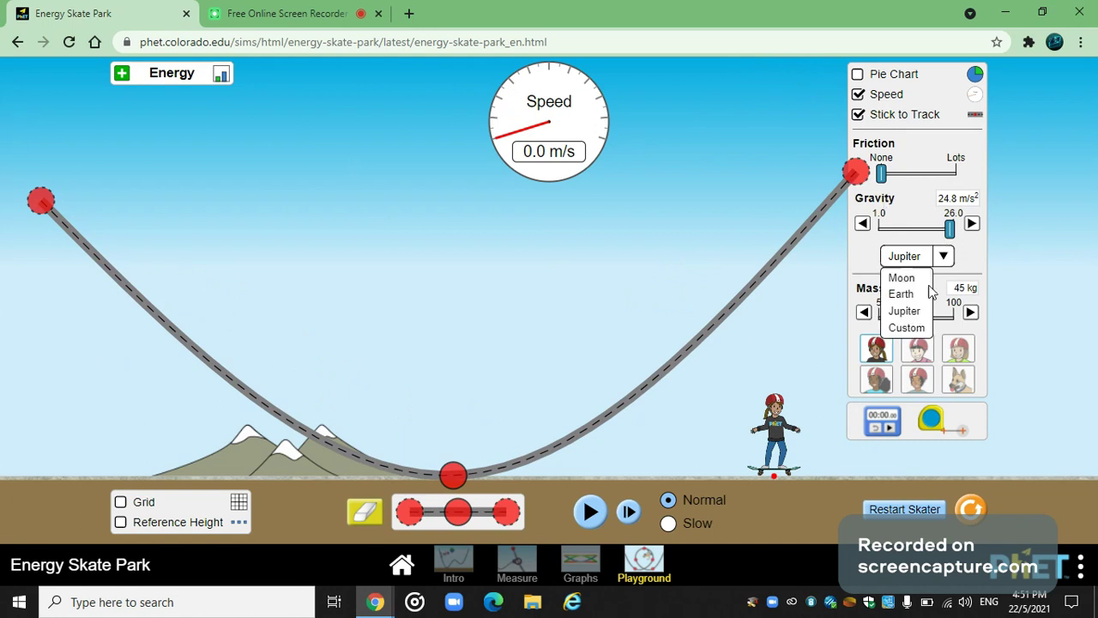
click(867, 271)
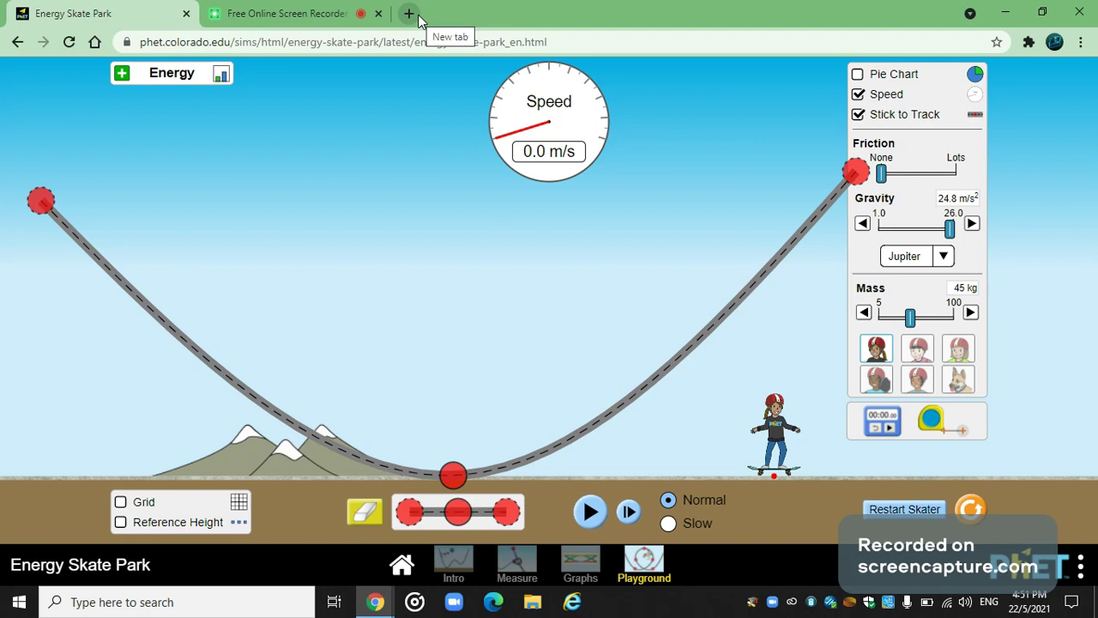
Fold the track's right end back toward its left end and set gravity to Earth
drag(855, 174, 302, 187)
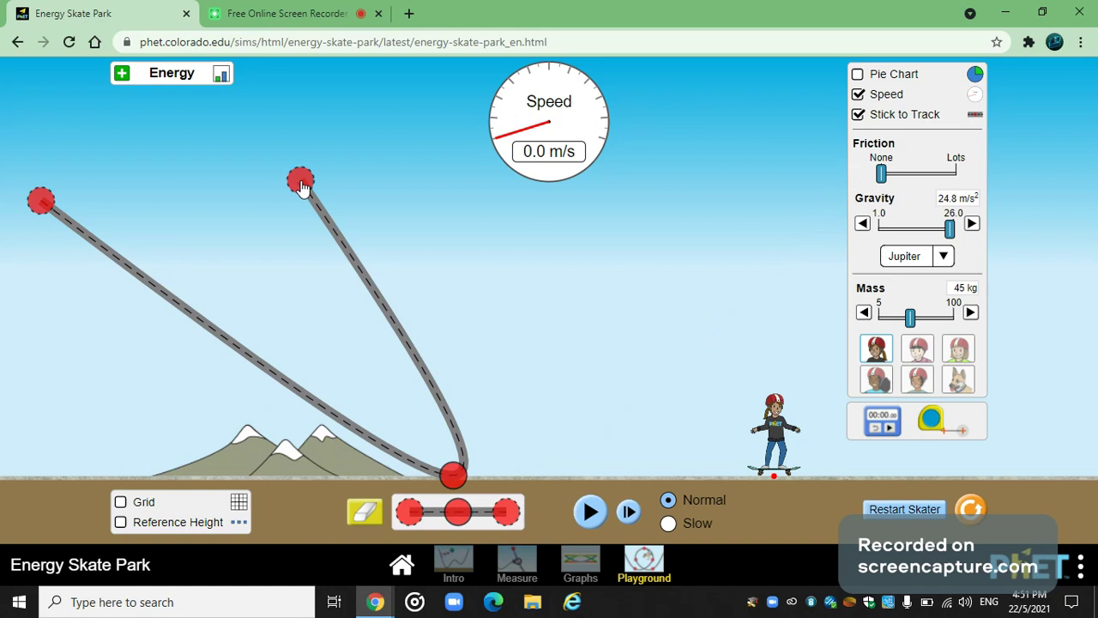
click(905, 256)
click(878, 325)
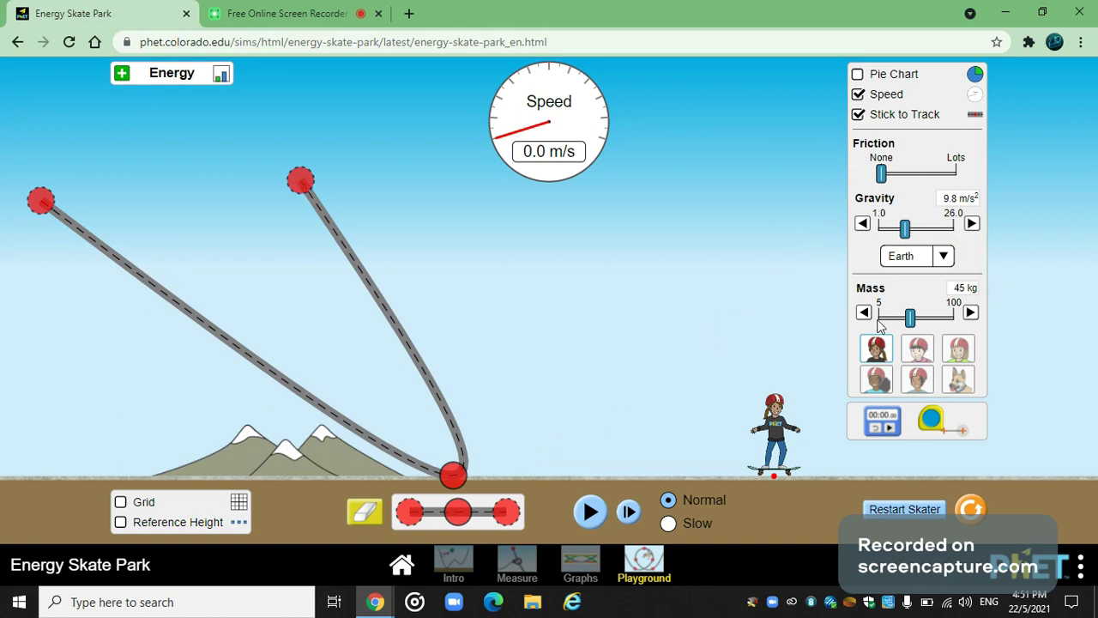
Lift the skater high above the open ground and let her fall under Earth gravity
click(766, 420)
drag(766, 420, 730, 109)
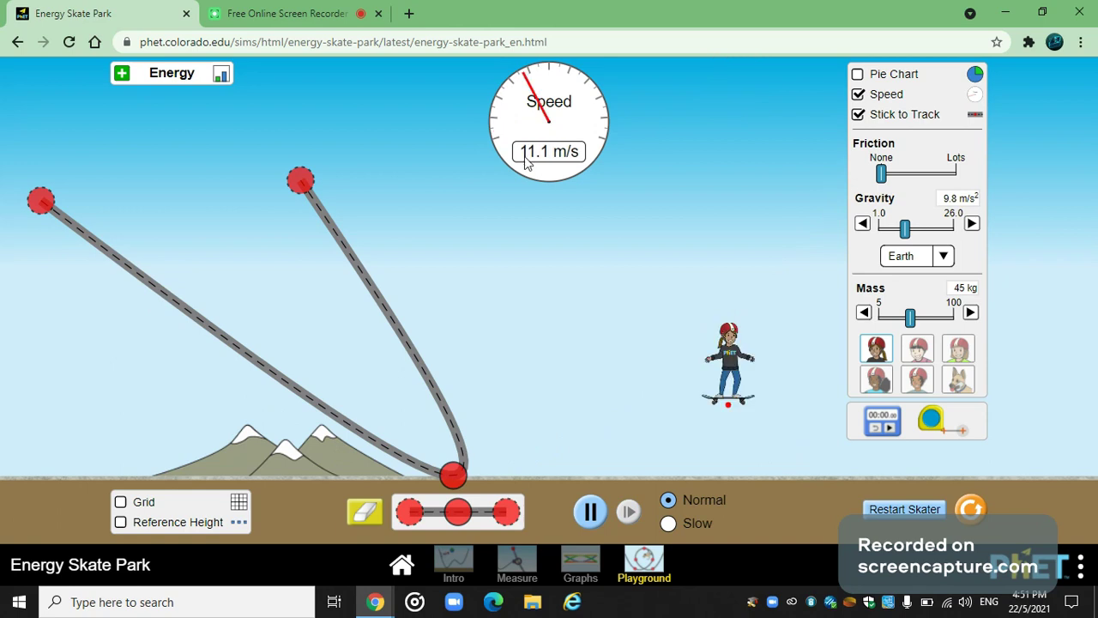
Set gravity to Jupiter and drop the skater from high above the ground
click(928, 259)
click(916, 313)
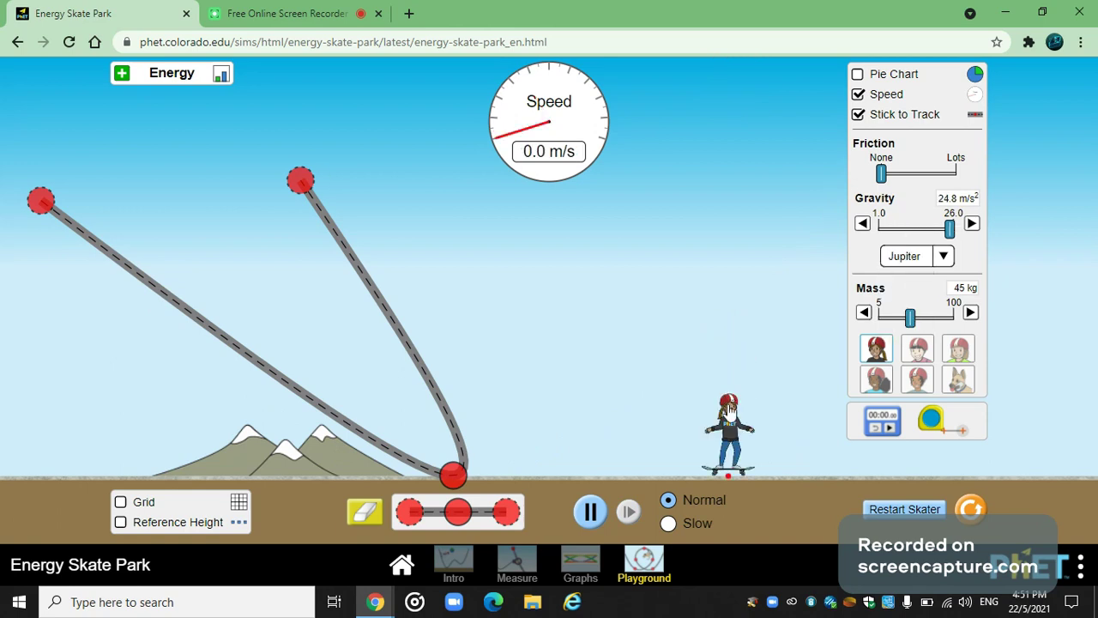
drag(728, 411, 733, 75)
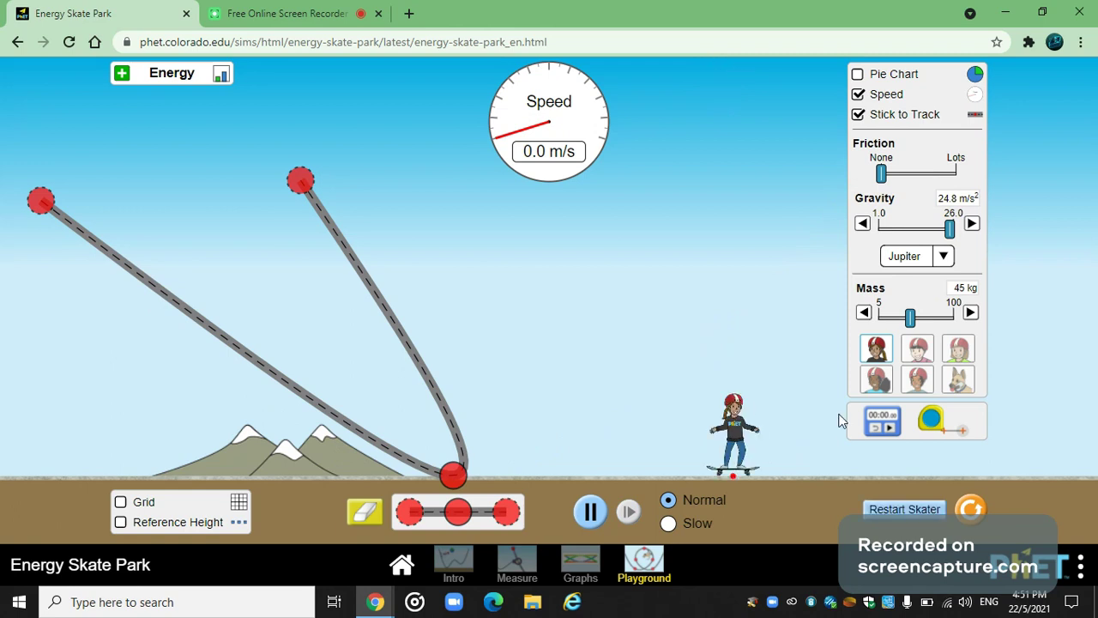
Stretch the track's right end back out into a wide valley and leave the skater on the ground beneath its right slope
drag(745, 405, 815, 411)
drag(301, 179, 838, 196)
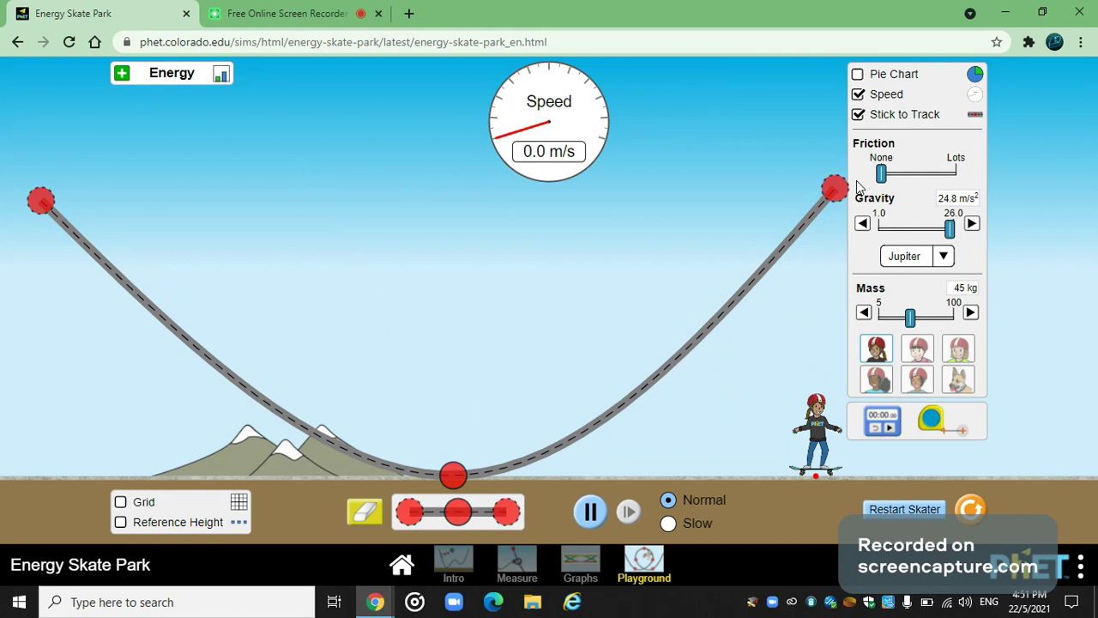
drag(803, 418, 506, 382)
drag(506, 343, 773, 499)
Using the temporarily shown grid, level the track's right end with its left end and adjust the lowest point just above the ground
click(120, 503)
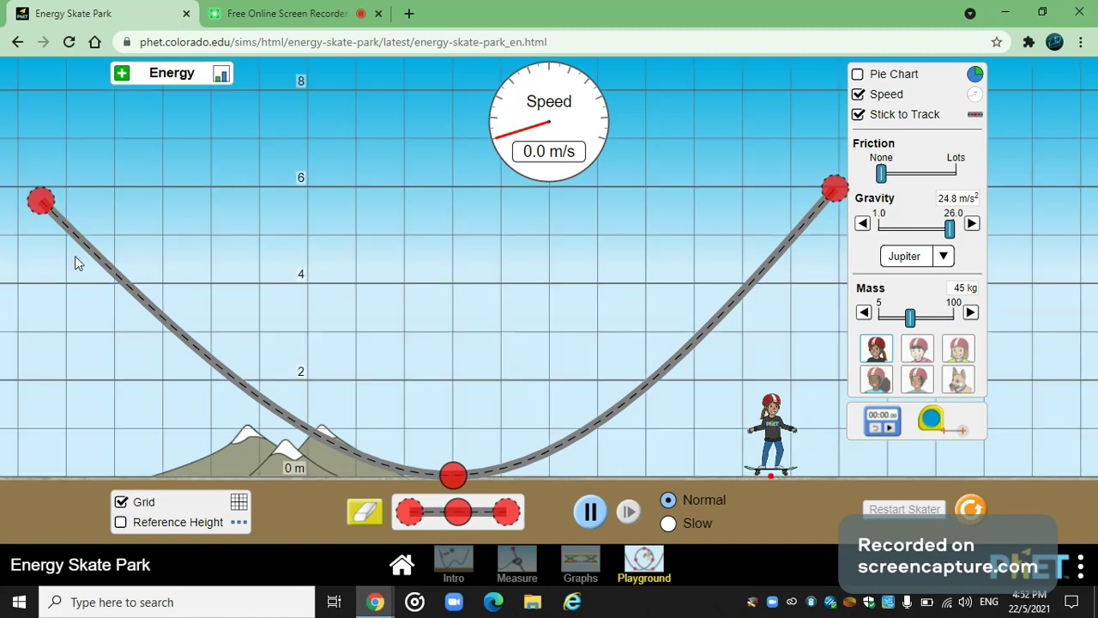
drag(835, 194, 831, 207)
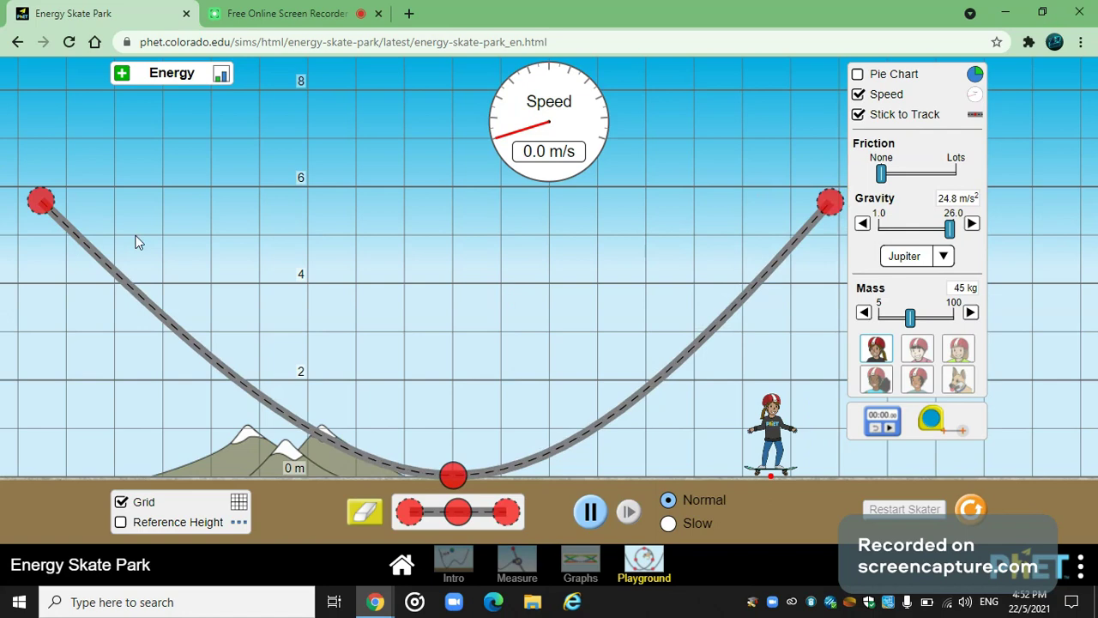
drag(455, 478, 453, 476)
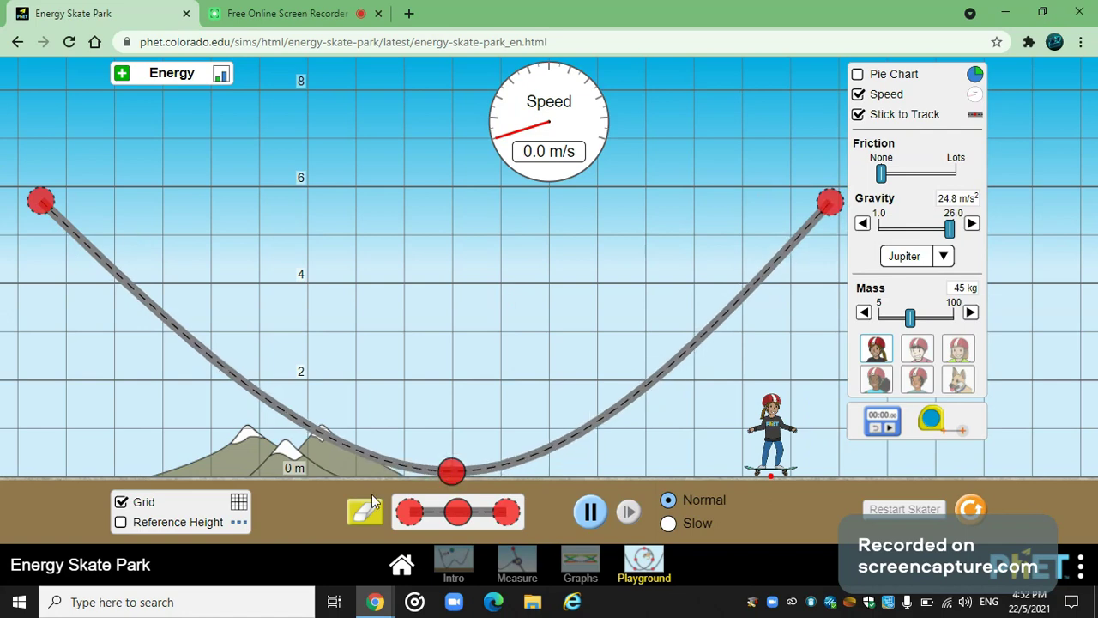
click(122, 502)
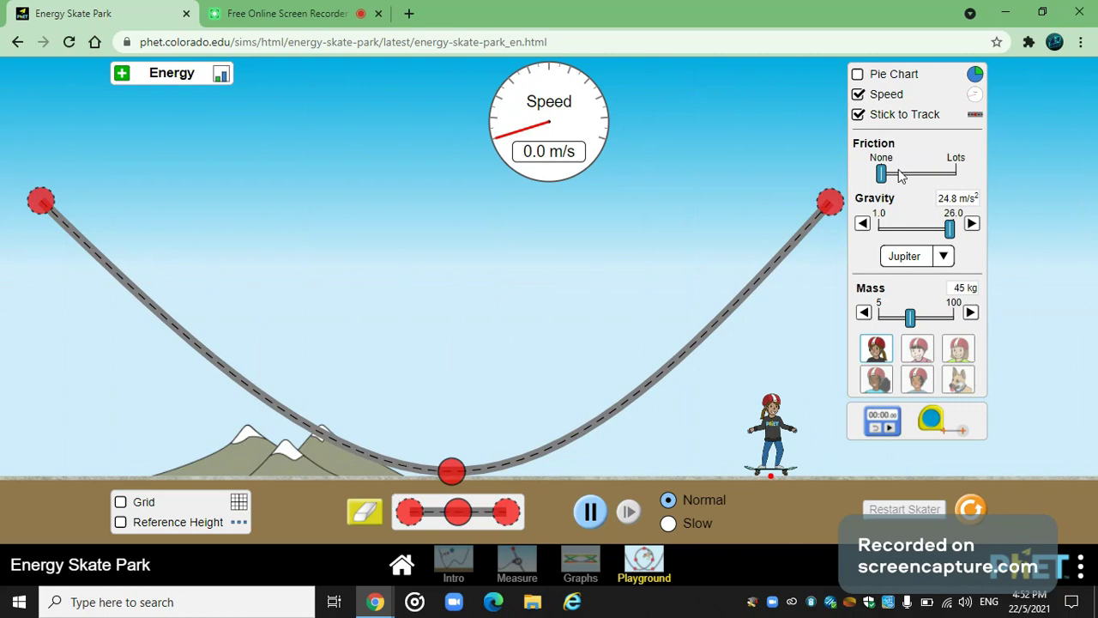
Set friction to about midway between None and Lots
drag(885, 174, 918, 180)
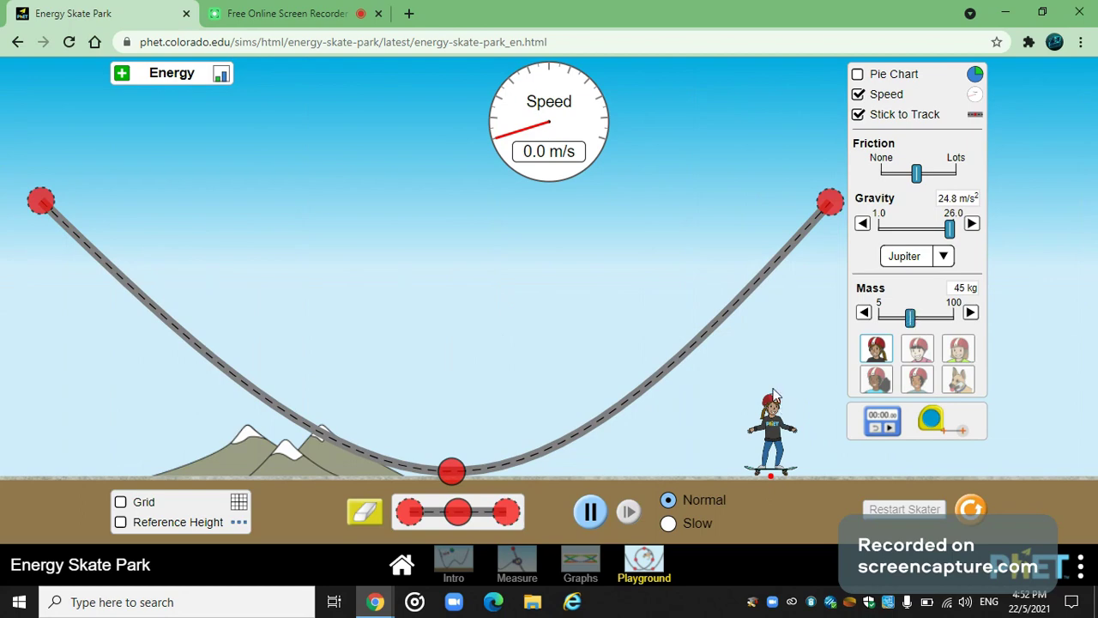
Release the skater from the track's left end, briefly pausing and resuming the run to check the speed
drag(773, 395, 767, 334)
drag(756, 436, 31, 221)
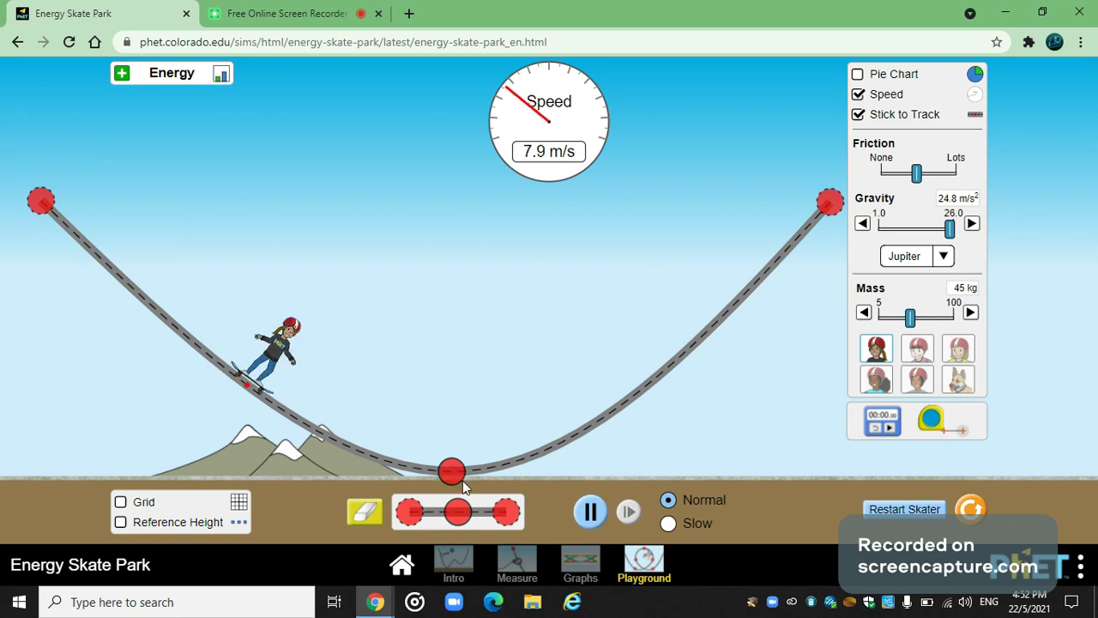
click(592, 509)
click(592, 510)
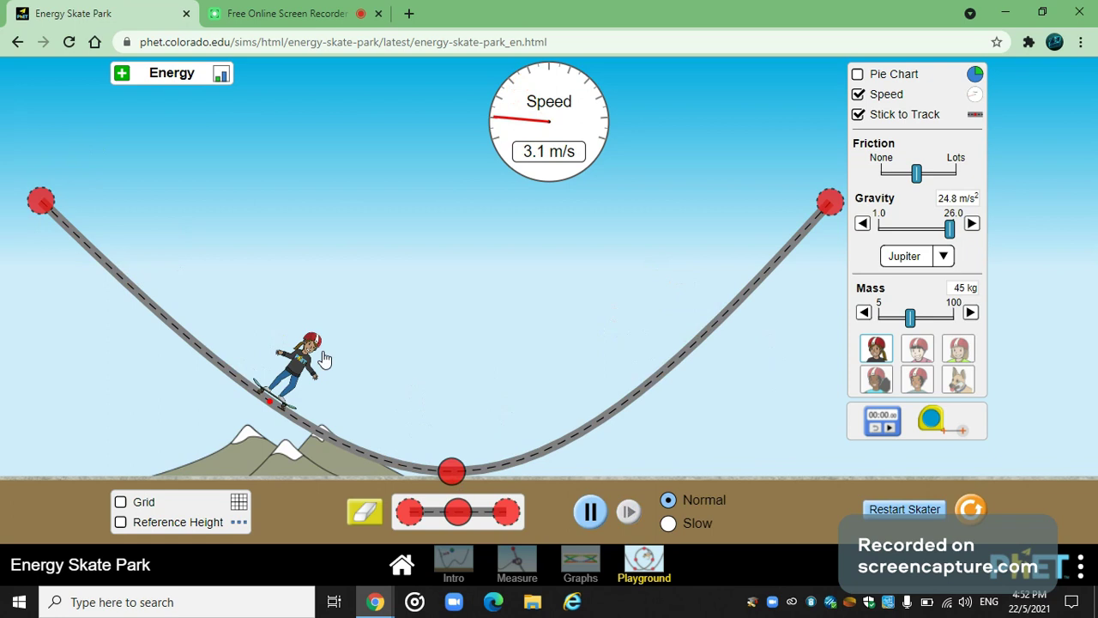
Pause the run, return the skater to the track's left end, and run again with friction set to None
click(592, 509)
drag(405, 401, 39, 217)
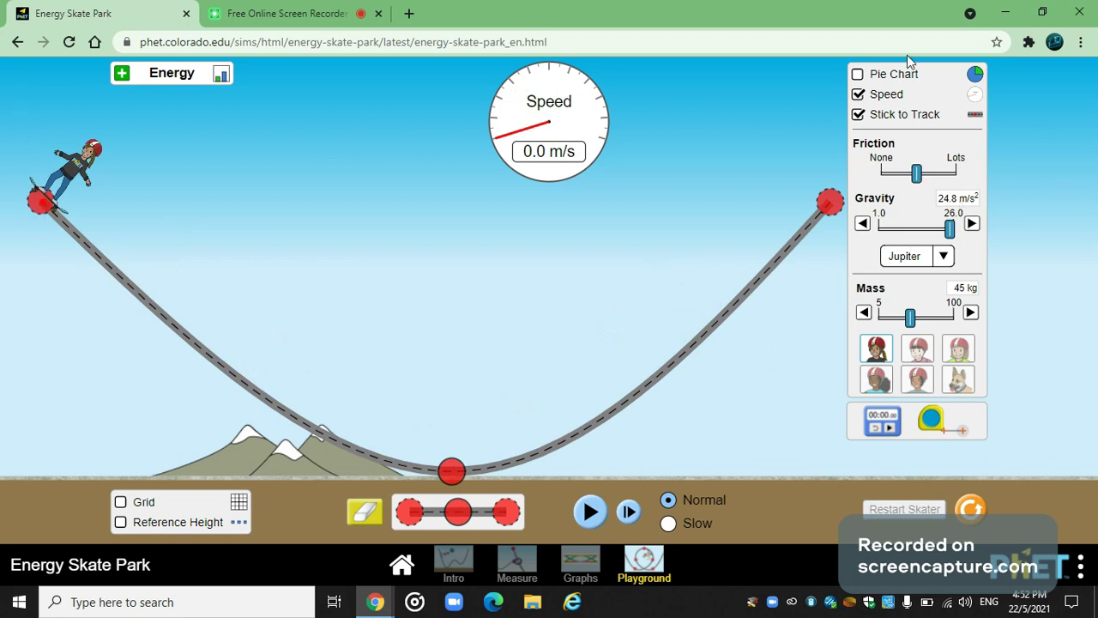
drag(916, 173, 882, 174)
click(589, 512)
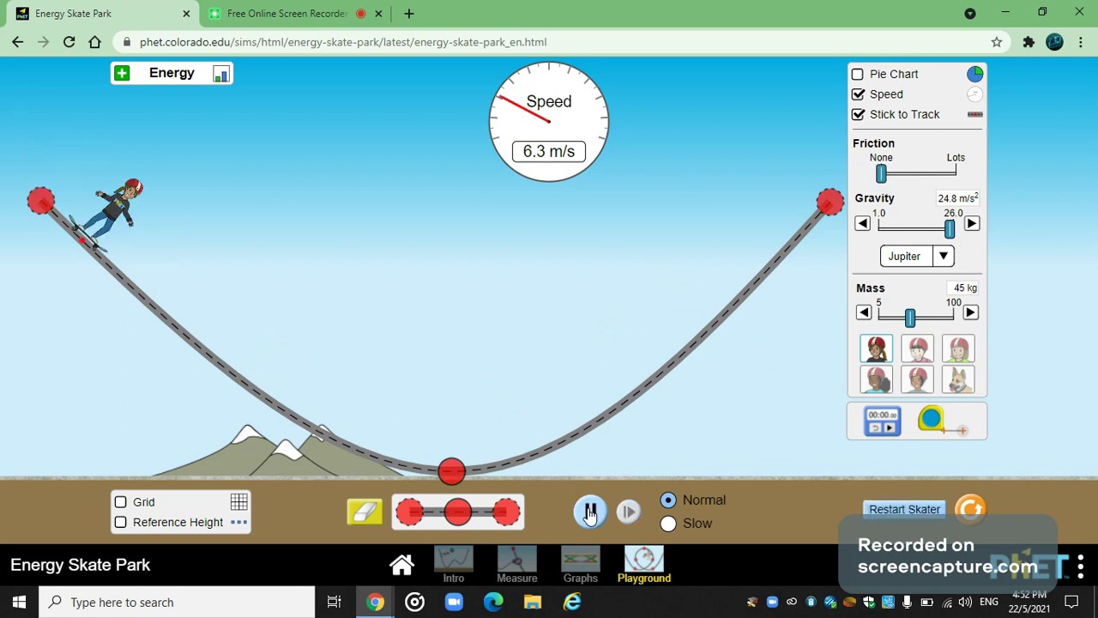
Switch the frictionless run to Slow and pause it with the skater at the track's lowest point
click(590, 512)
click(590, 512)
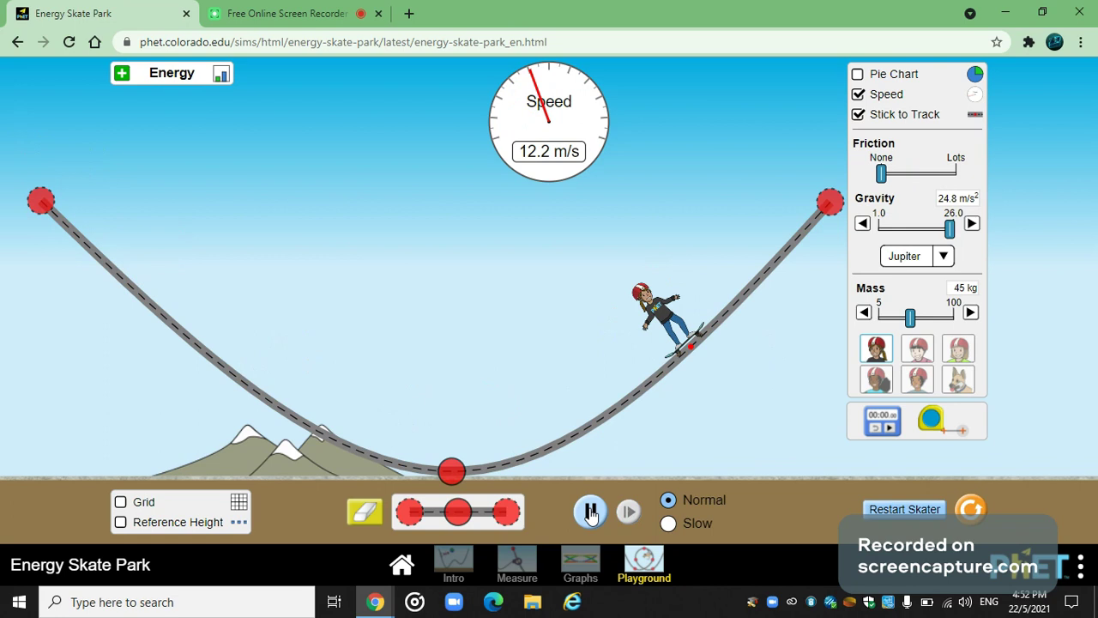
click(670, 523)
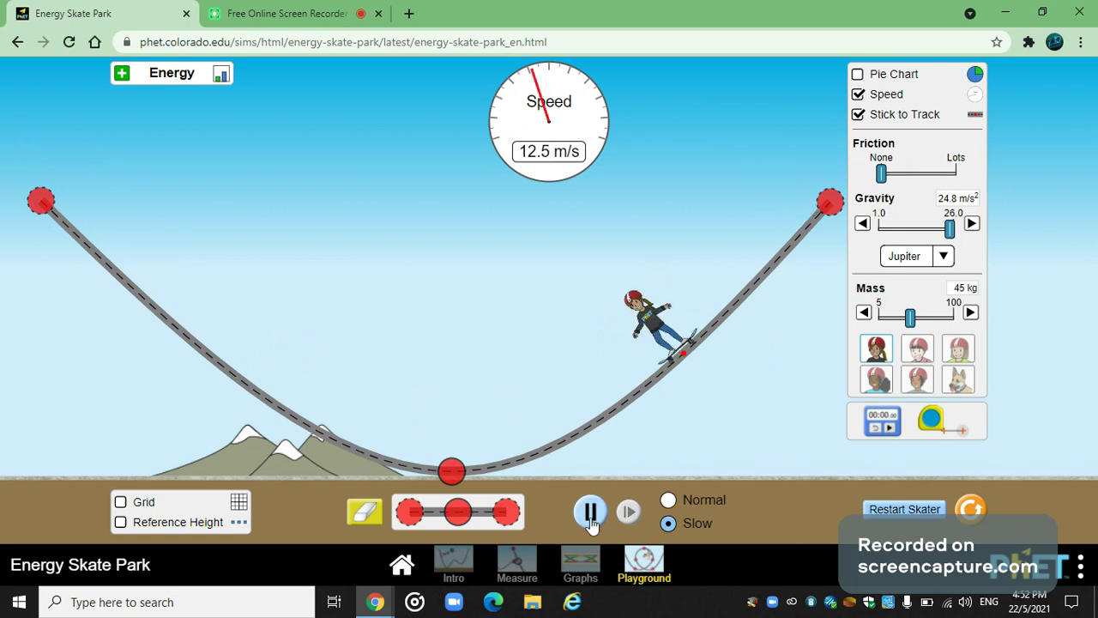
click(588, 513)
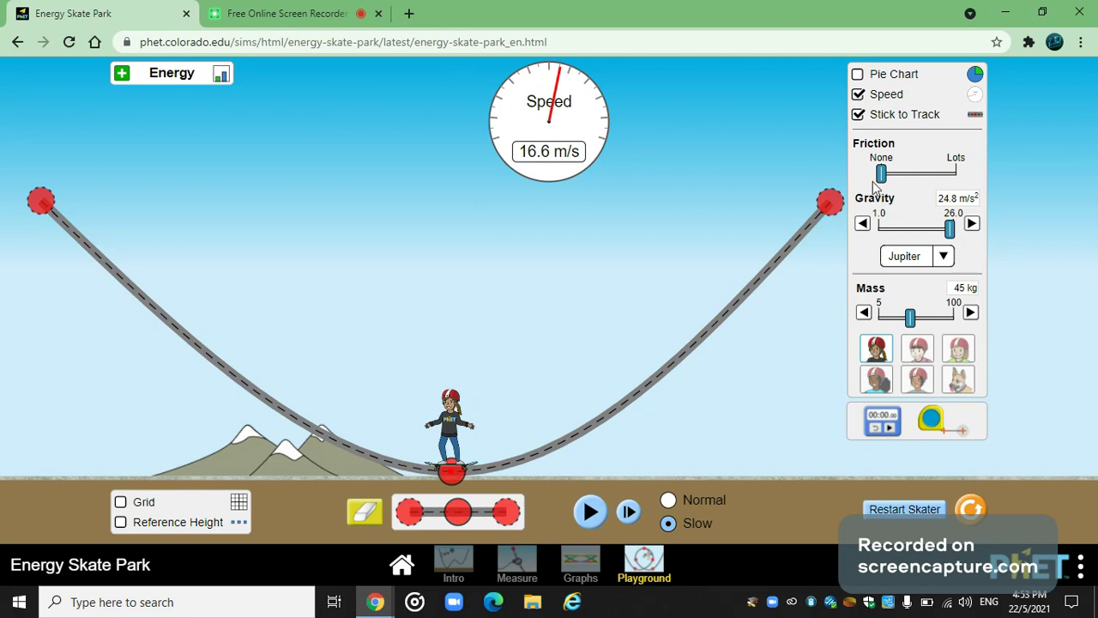
Set friction to about midway between None and Lots and resume the run at Normal speed
drag(883, 182, 918, 192)
click(668, 500)
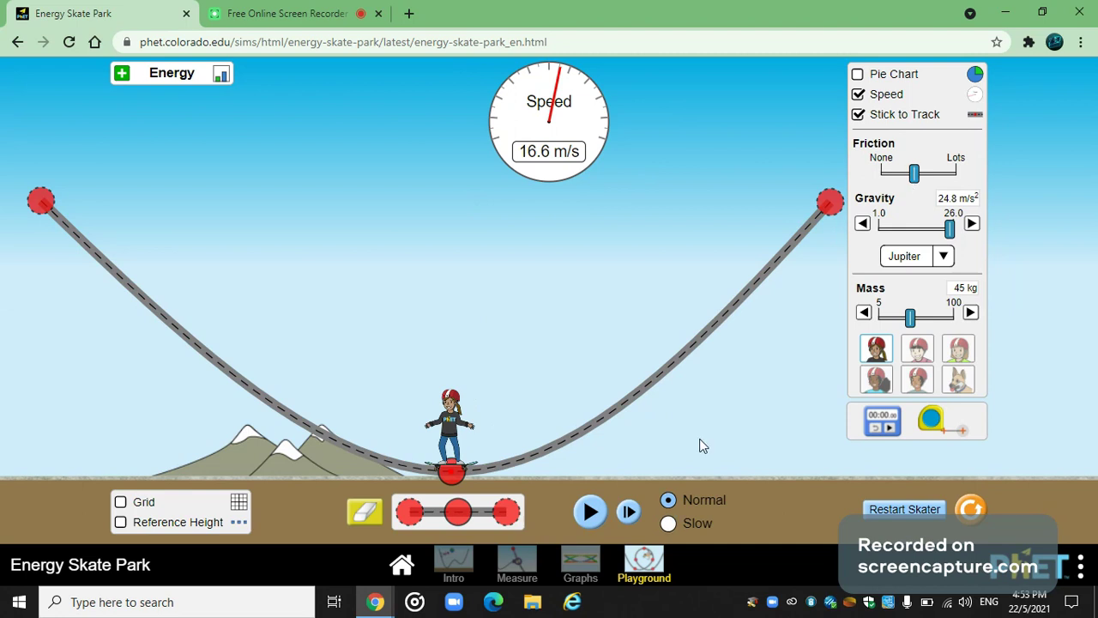
click(590, 513)
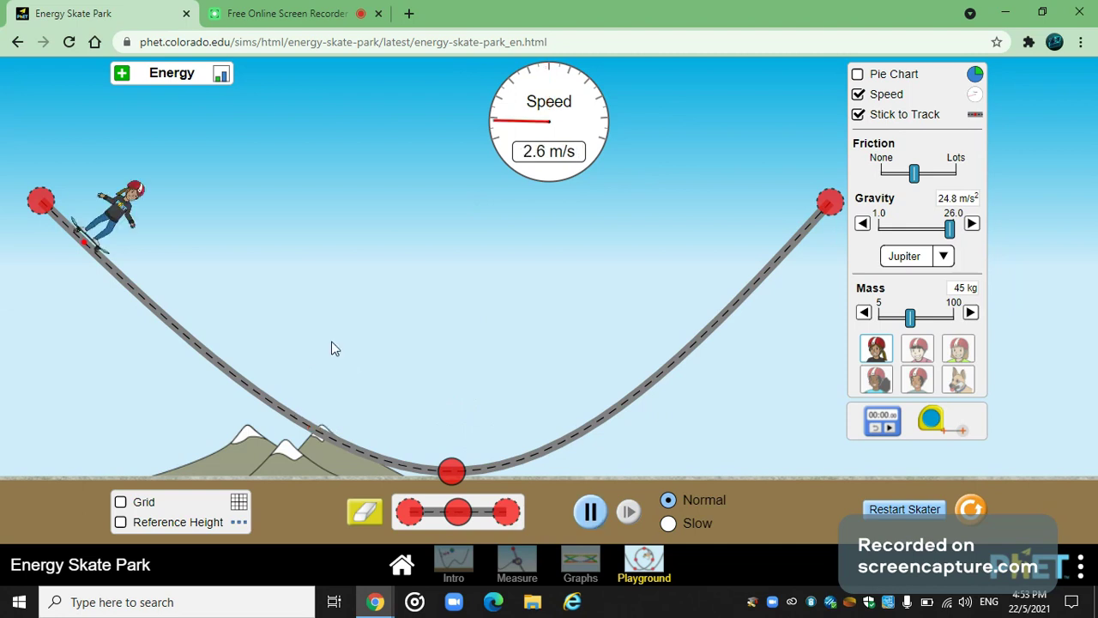
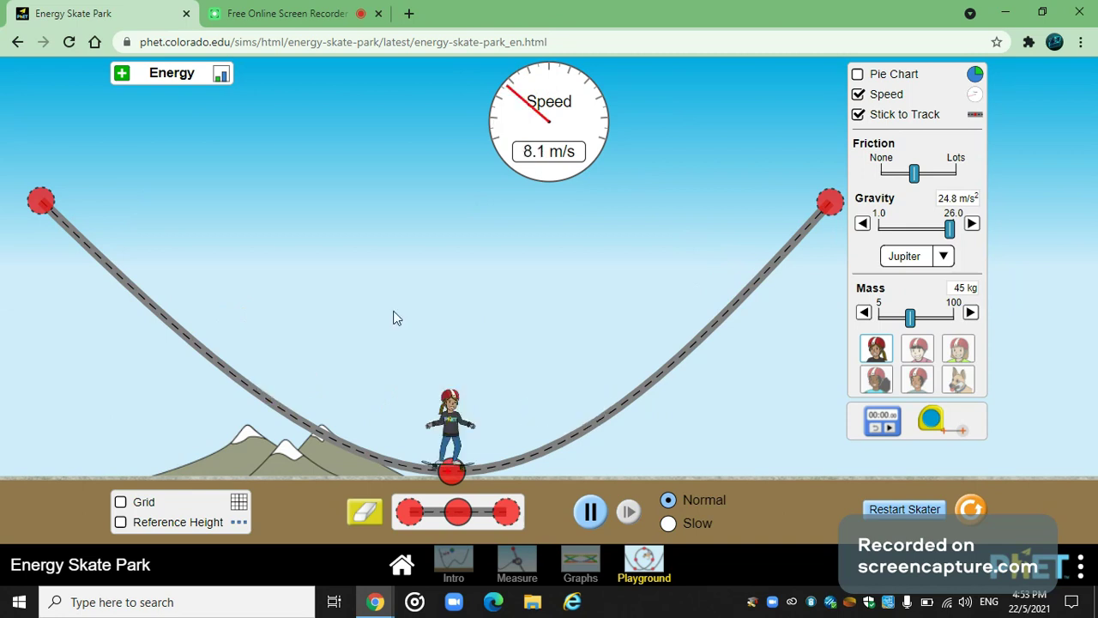
Restart the run from the track's left end, pausing it with the skater near the bottom before letting it continue
click(587, 509)
drag(337, 441, 51, 208)
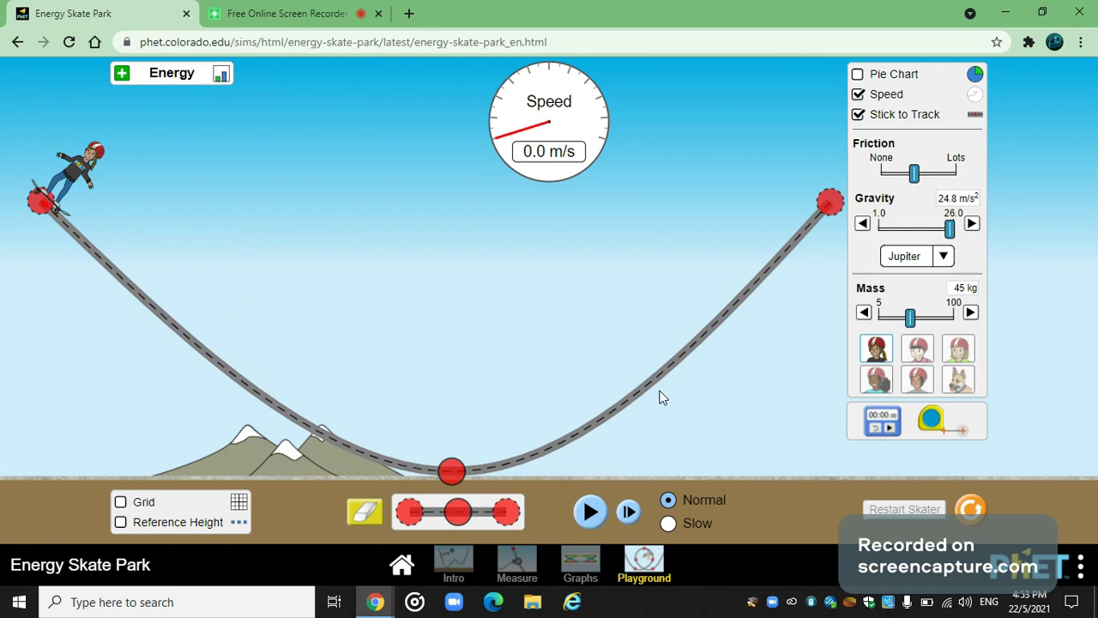
click(590, 512)
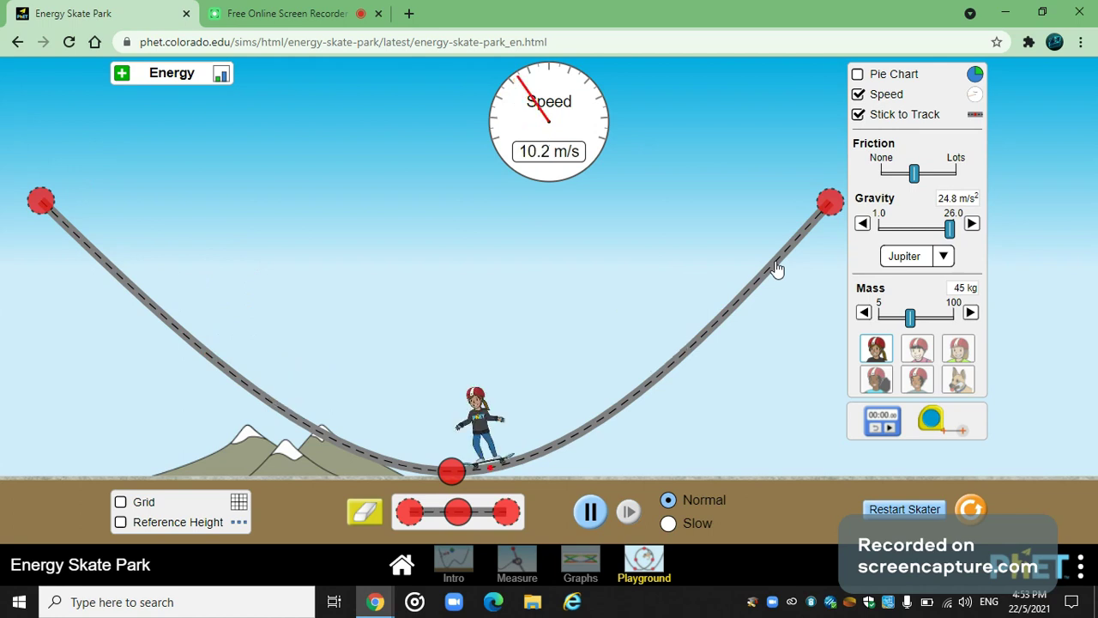
click(590, 511)
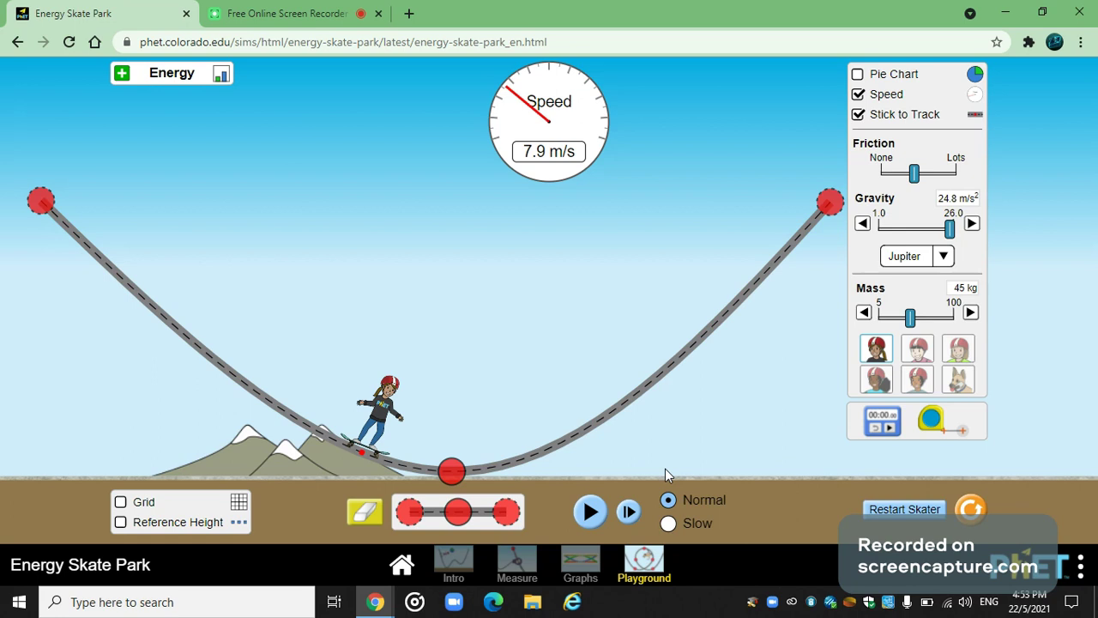
key(space)
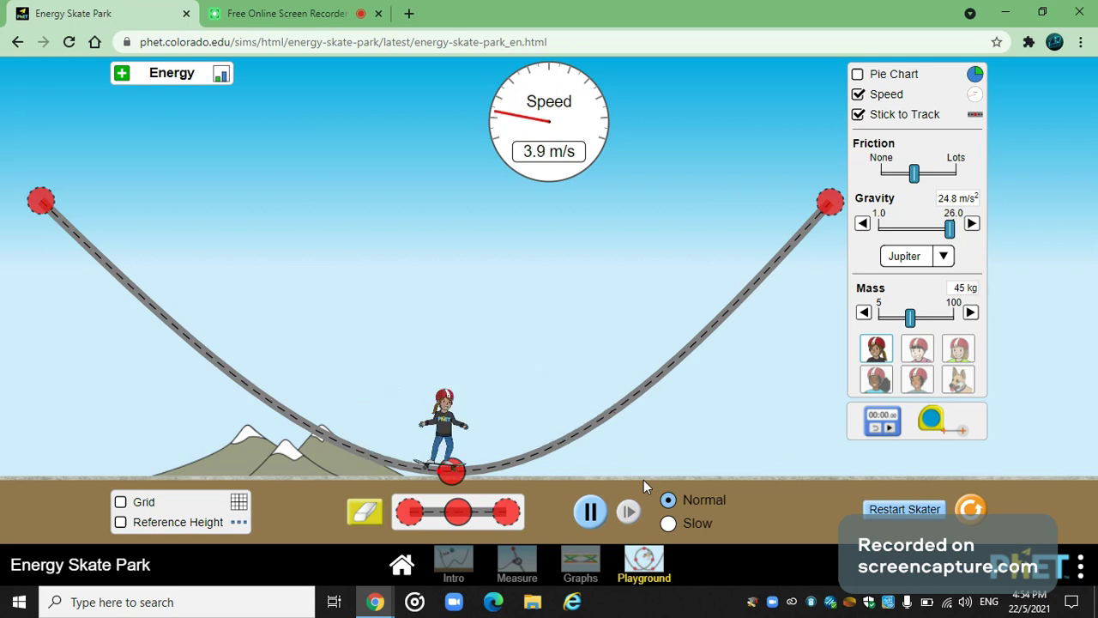
Set friction to None and release the skater from the track's left end
drag(913, 173, 766, 216)
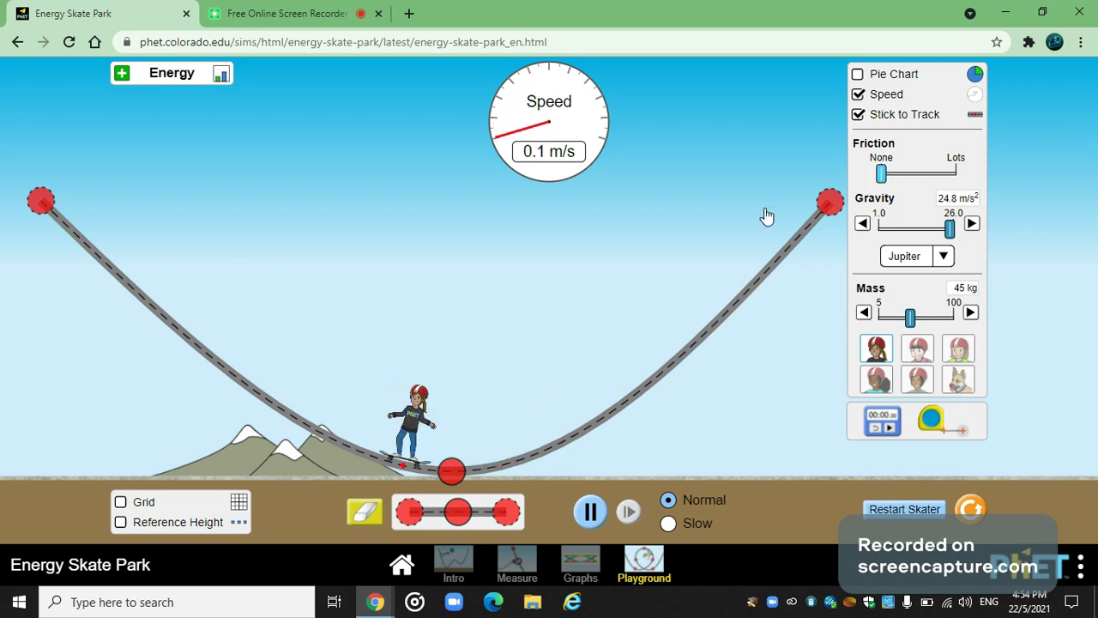
drag(464, 408, 50, 211)
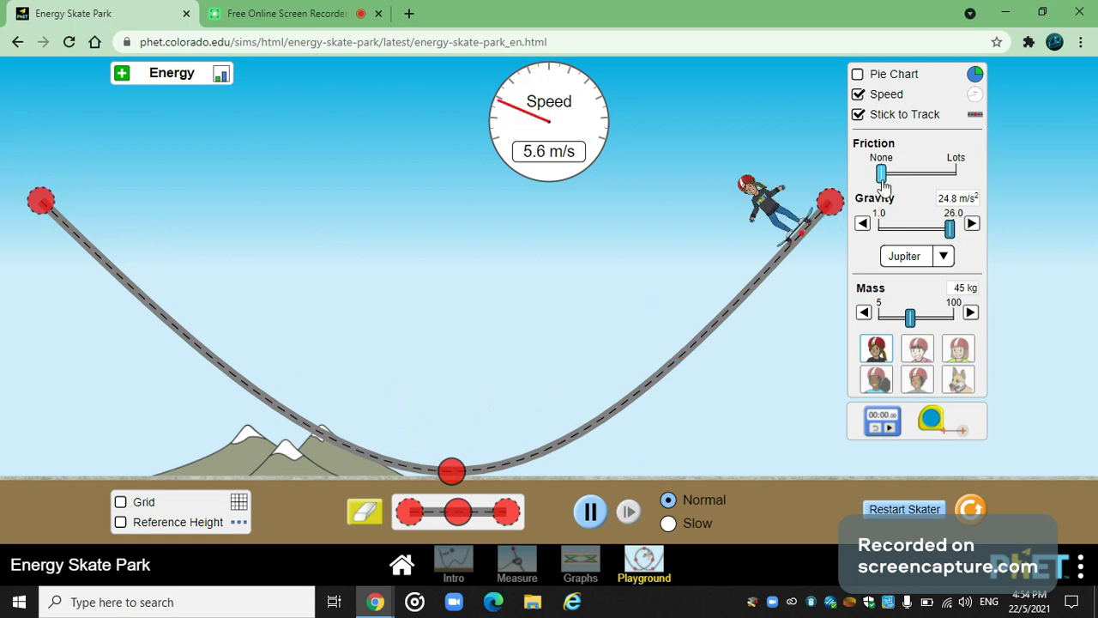
Set friction to about midway during the run, pausing and resuming repeatedly to compare the skater's speed along the track
drag(882, 184, 919, 187)
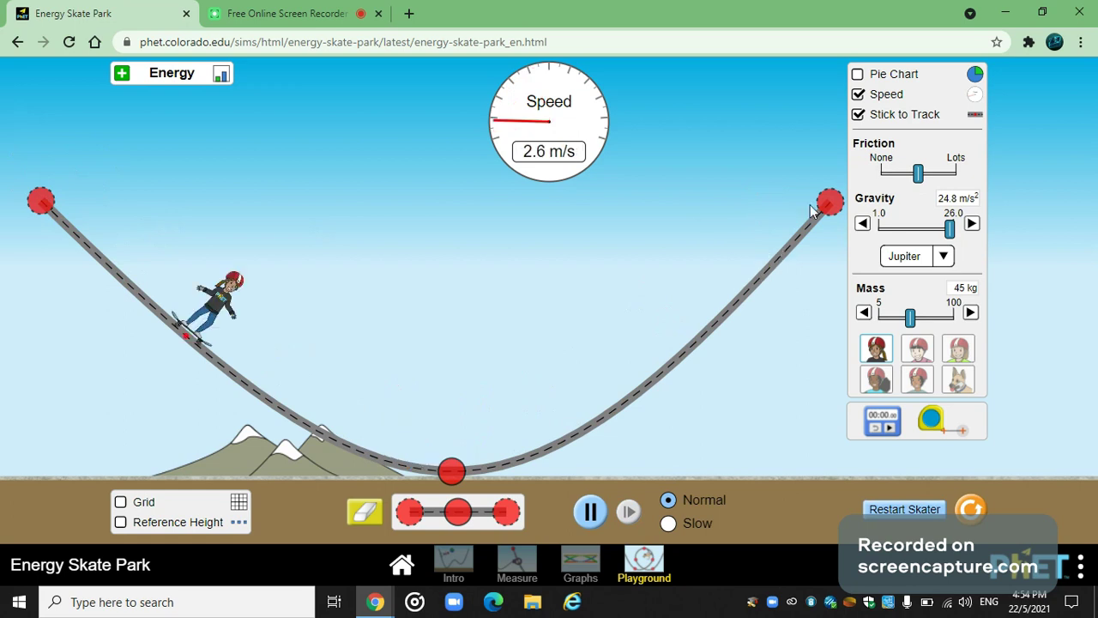
click(591, 511)
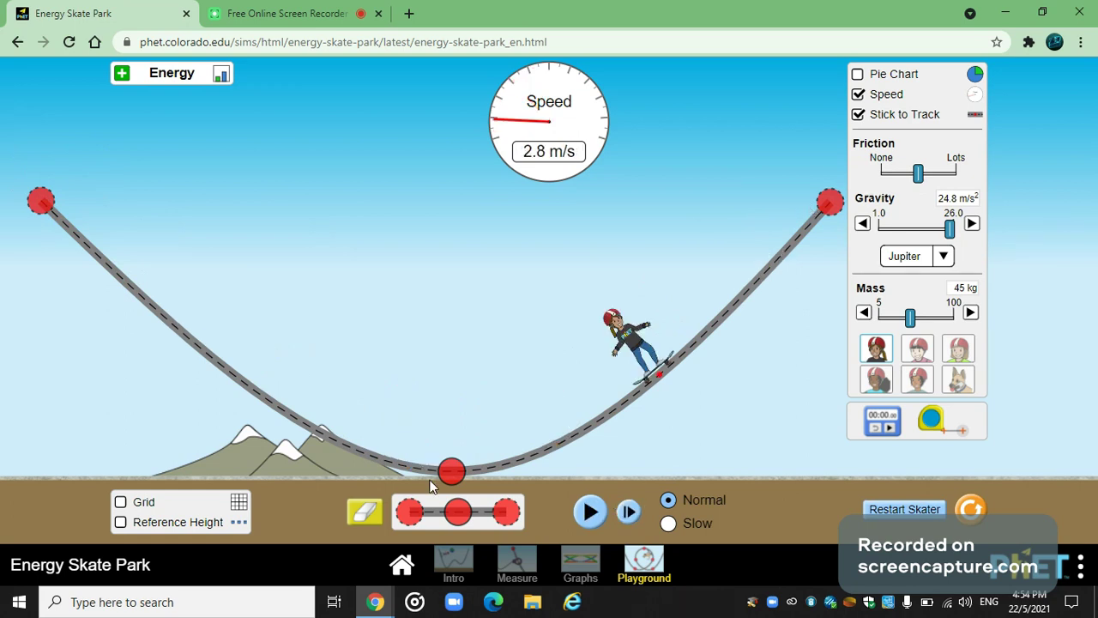
click(591, 512)
click(590, 513)
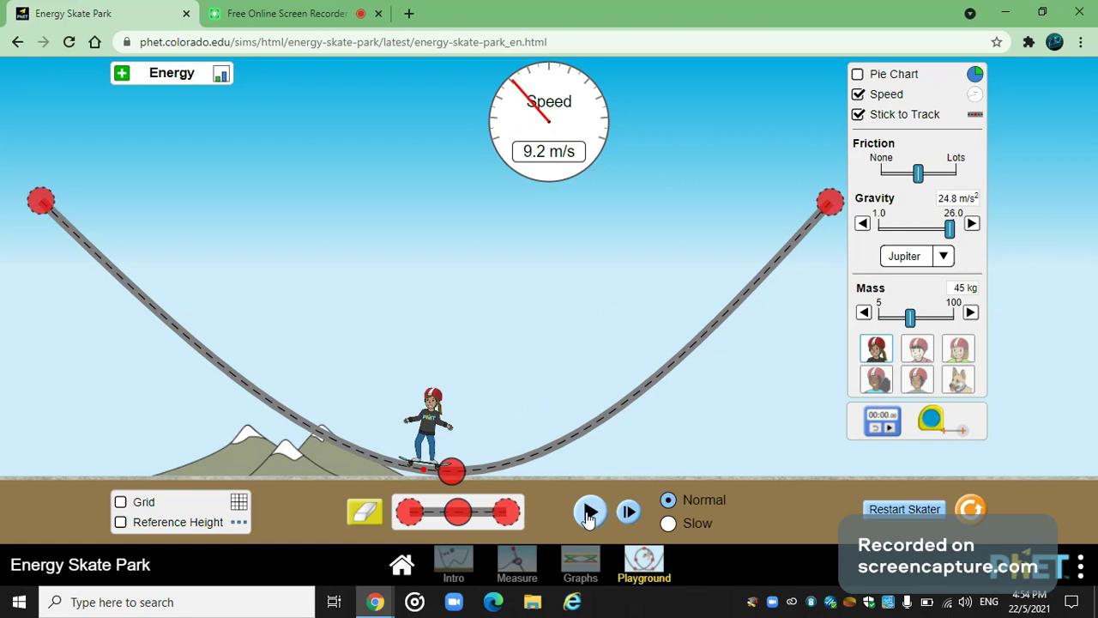
click(591, 513)
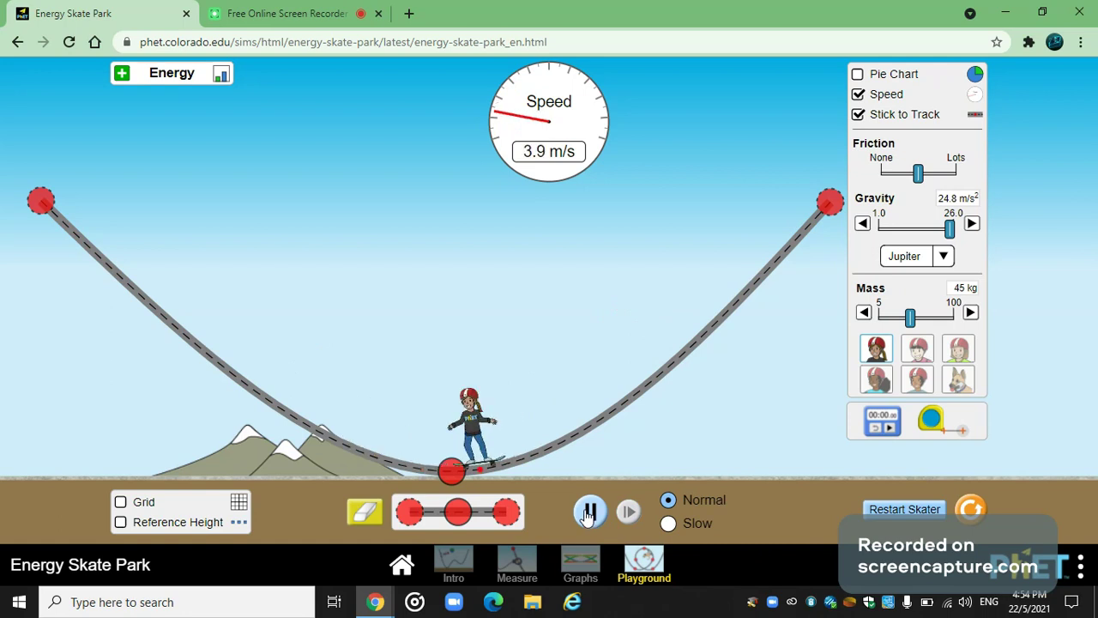
click(588, 512)
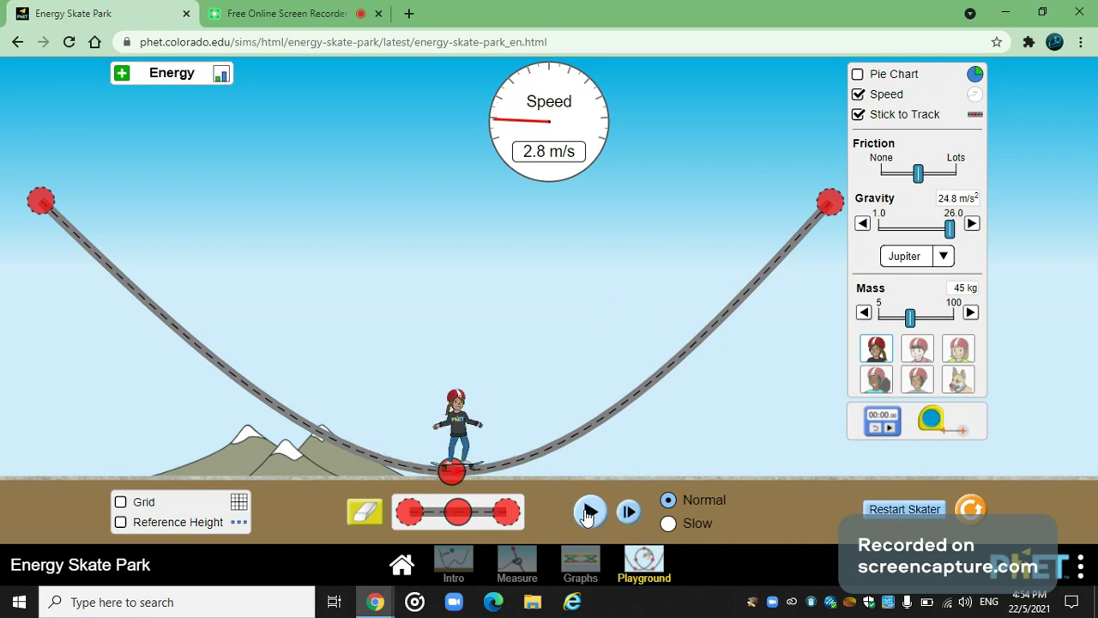
click(588, 513)
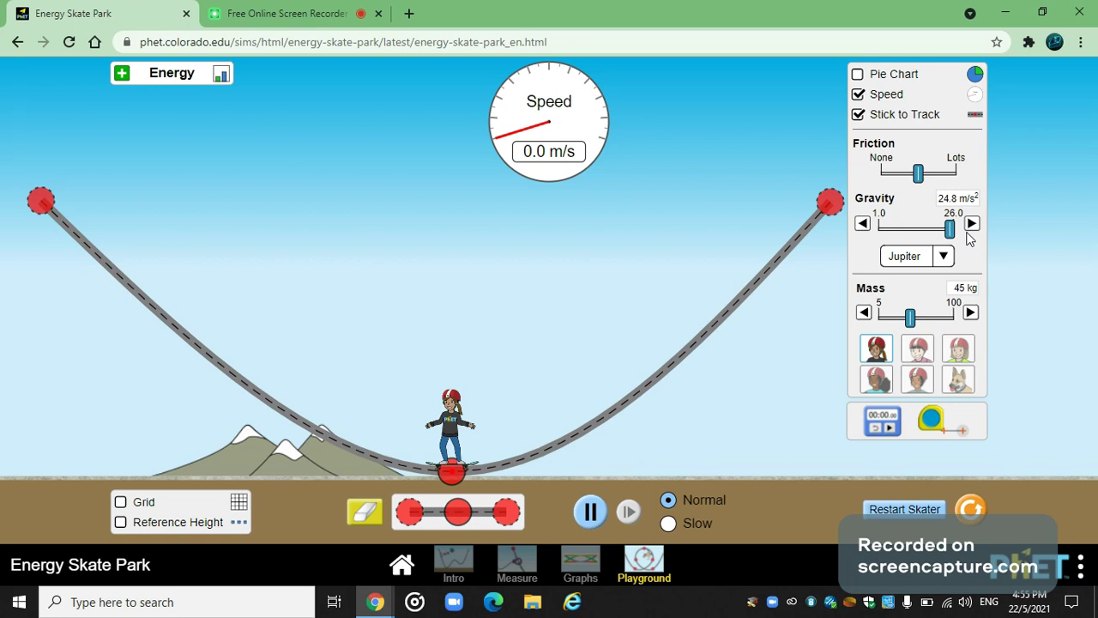
Set gravity to Earth and run the skater from rest at the track's left end
click(912, 259)
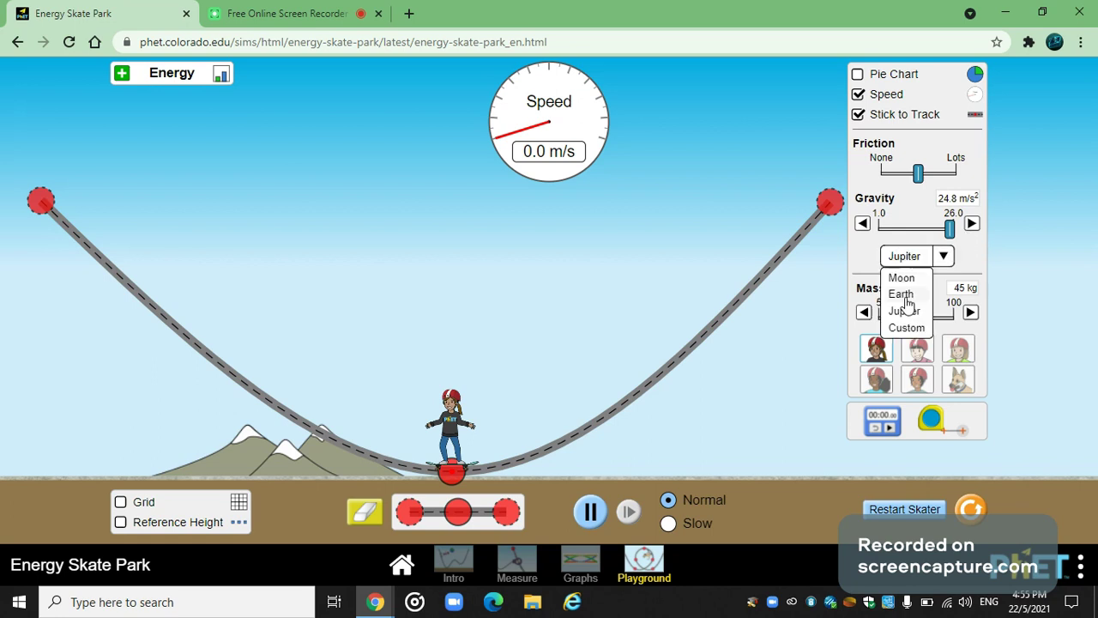
click(902, 294)
drag(443, 406, 52, 208)
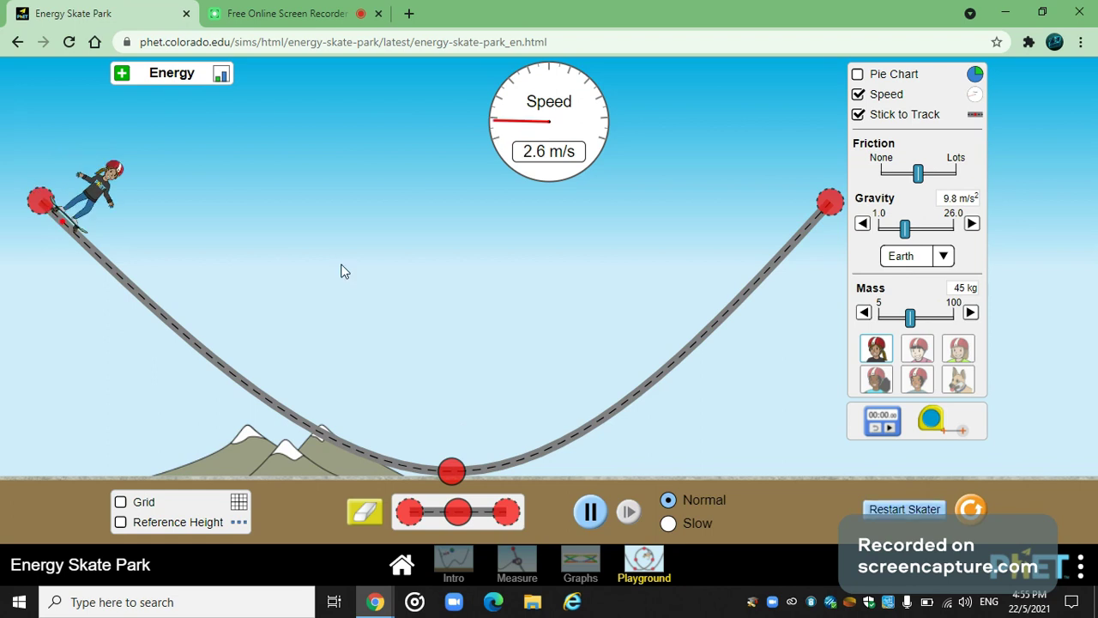
click(598, 506)
drag(395, 391, 49, 208)
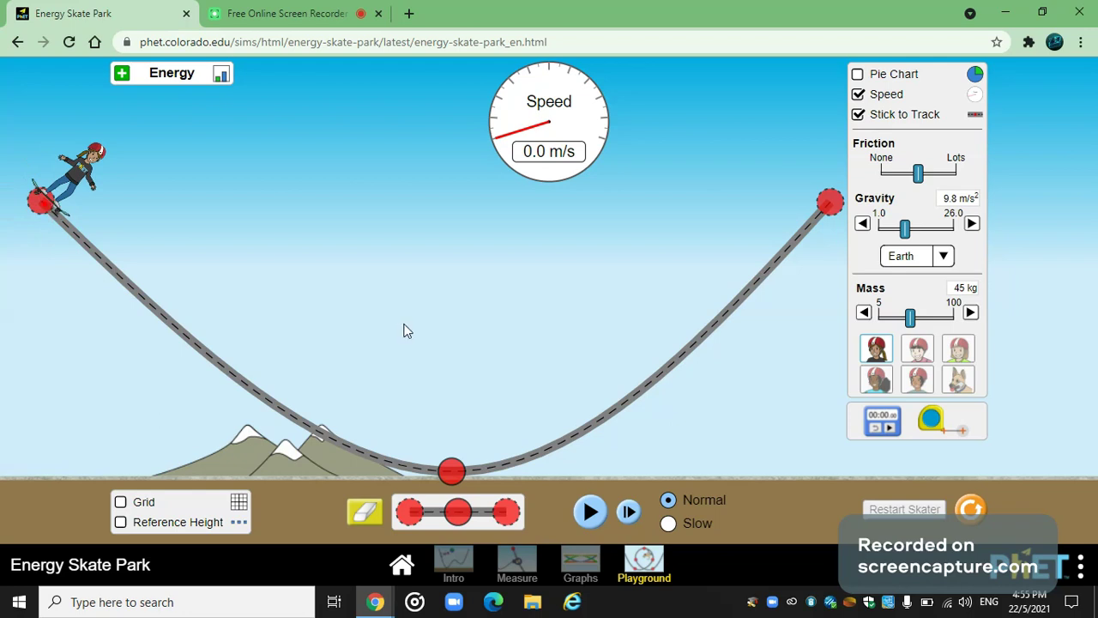
click(625, 512)
click(589, 511)
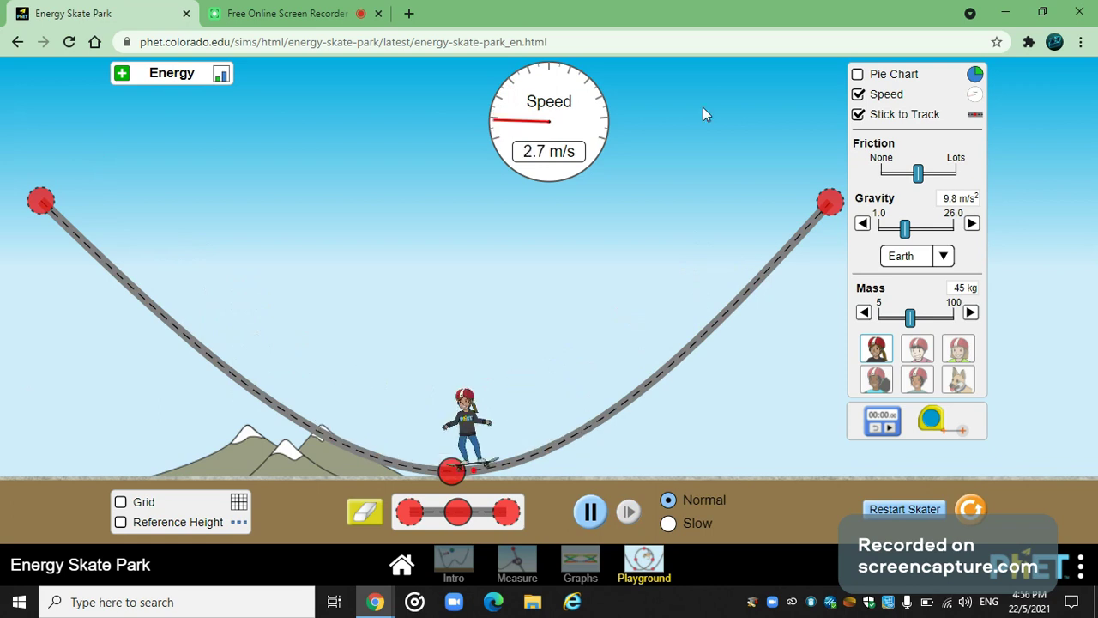
Set friction to None and release the skater from about 4 m up the track's left slope
key(Home)
drag(398, 472, 125, 288)
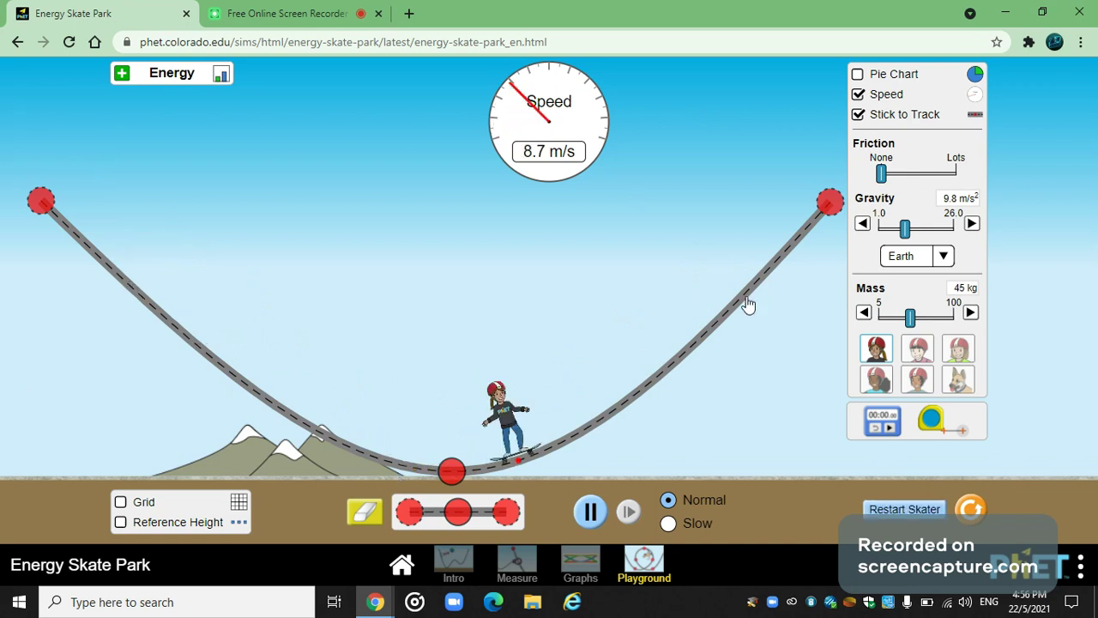
Show the height grid and expand the Energy bar graph
click(143, 508)
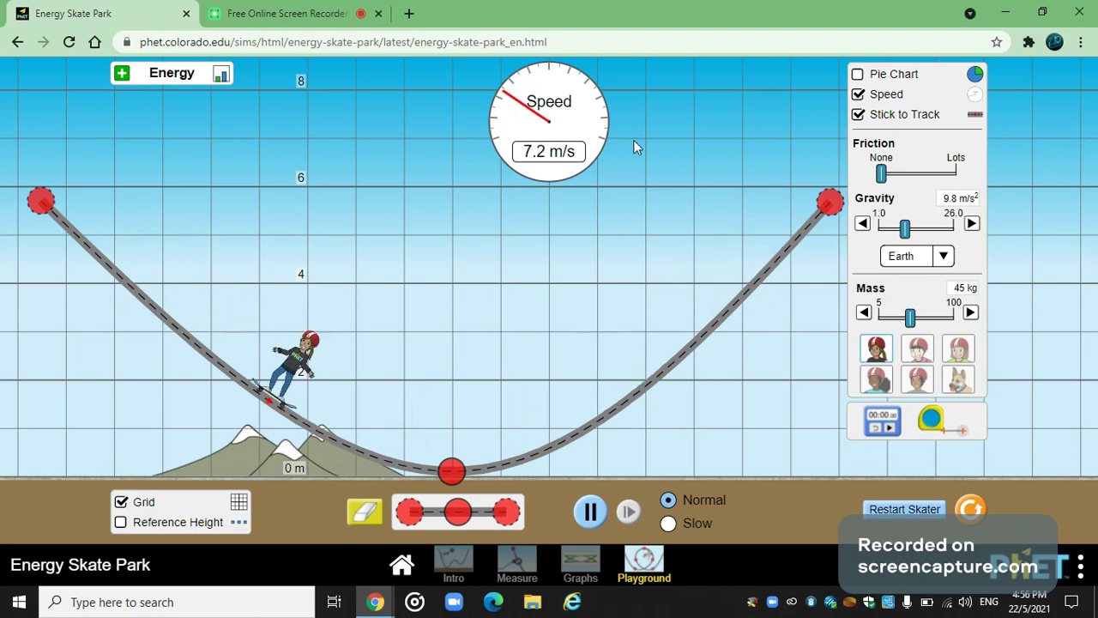
click(162, 72)
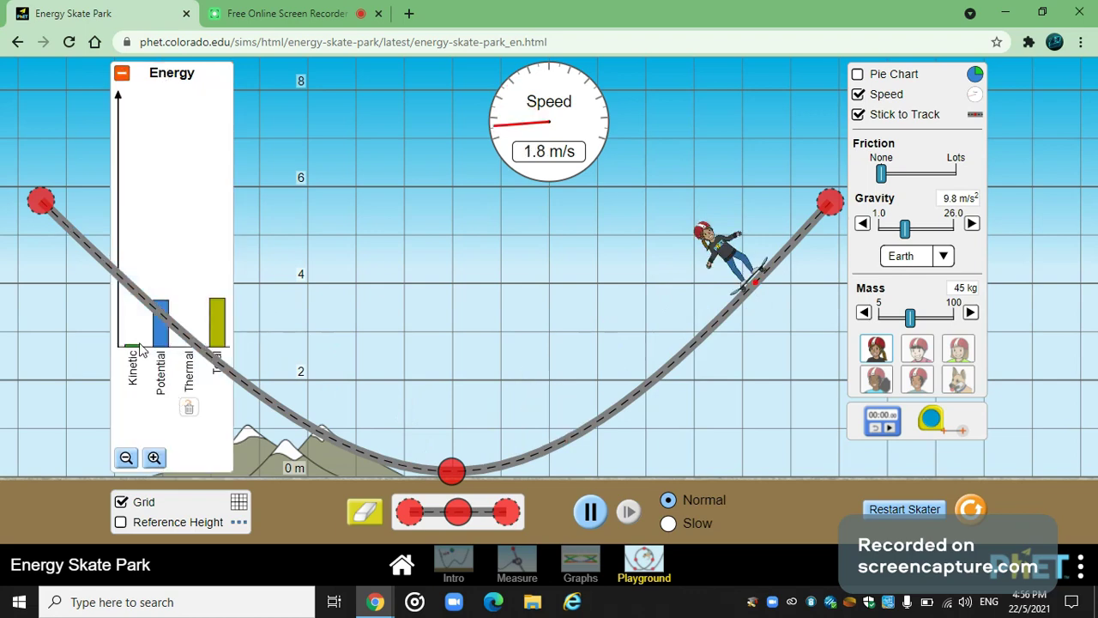
Pause the run in Slow motion at the track's lowest point to compare the energy bars, and resume at Normal speed
click(666, 523)
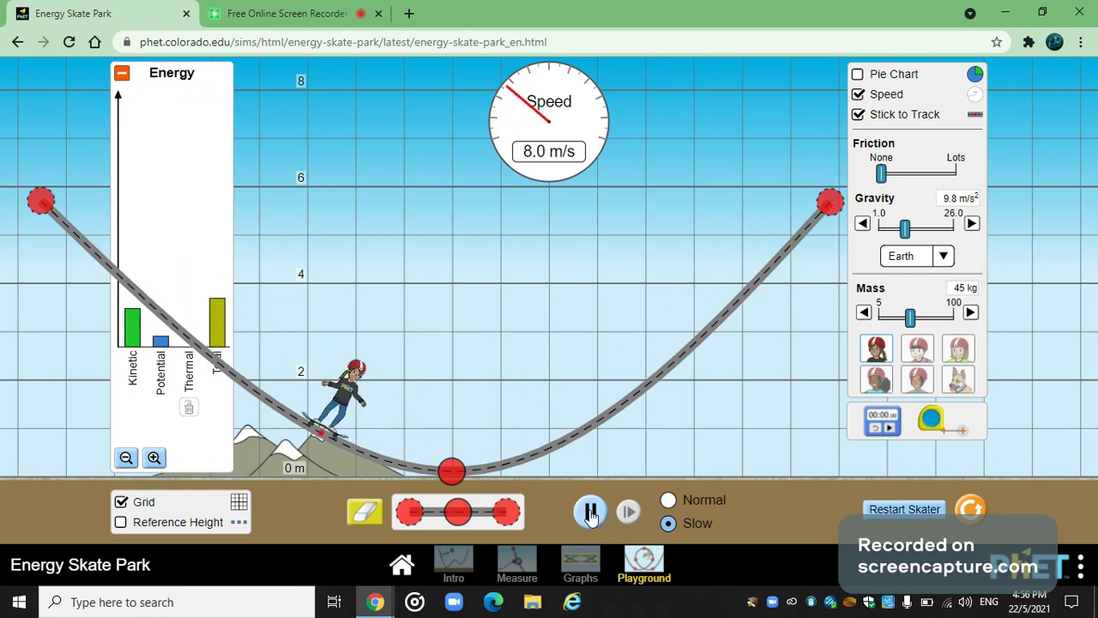
click(592, 512)
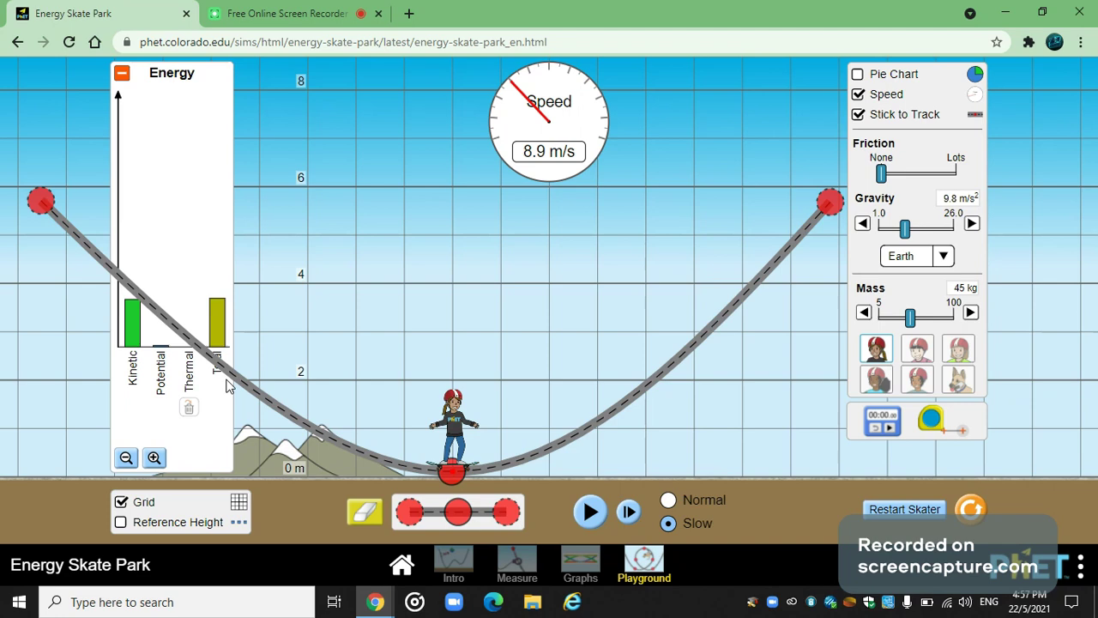
click(668, 499)
click(589, 512)
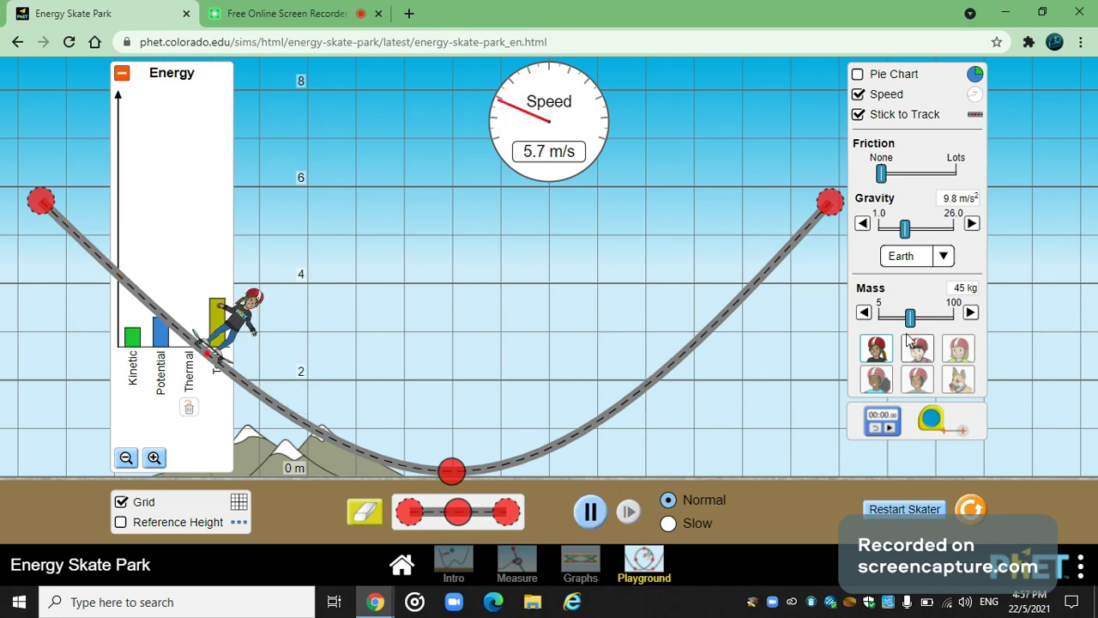
Raise the skater's mass to 100 kg, friction to Lots and gravity to 26.0 m/s² while the run continues
drag(910, 317, 984, 316)
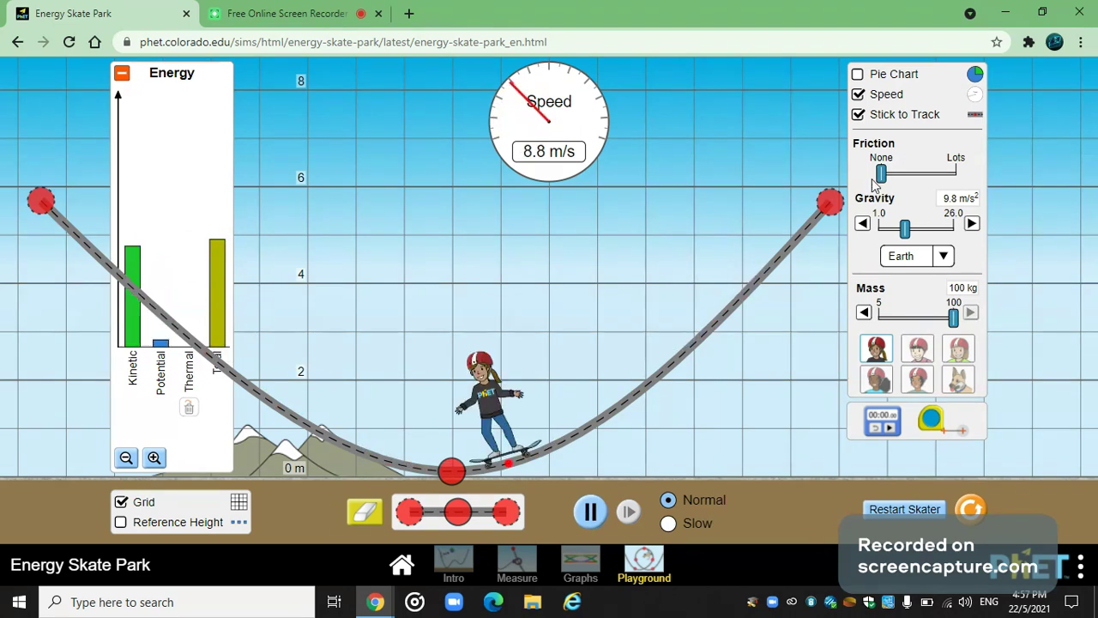
drag(879, 176, 1037, 171)
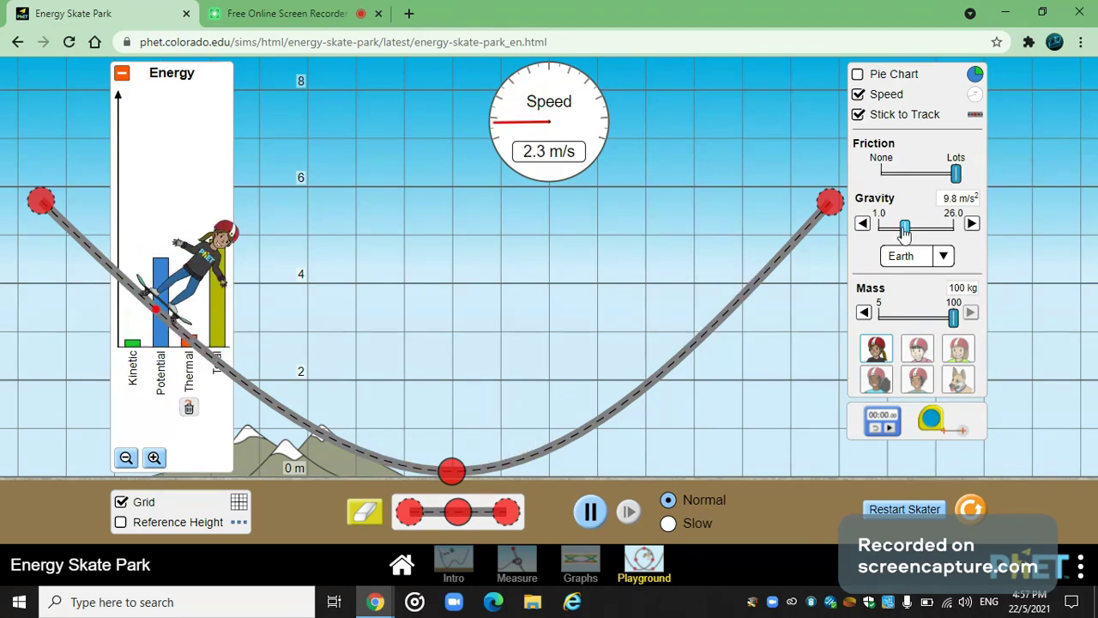
drag(904, 227, 1034, 261)
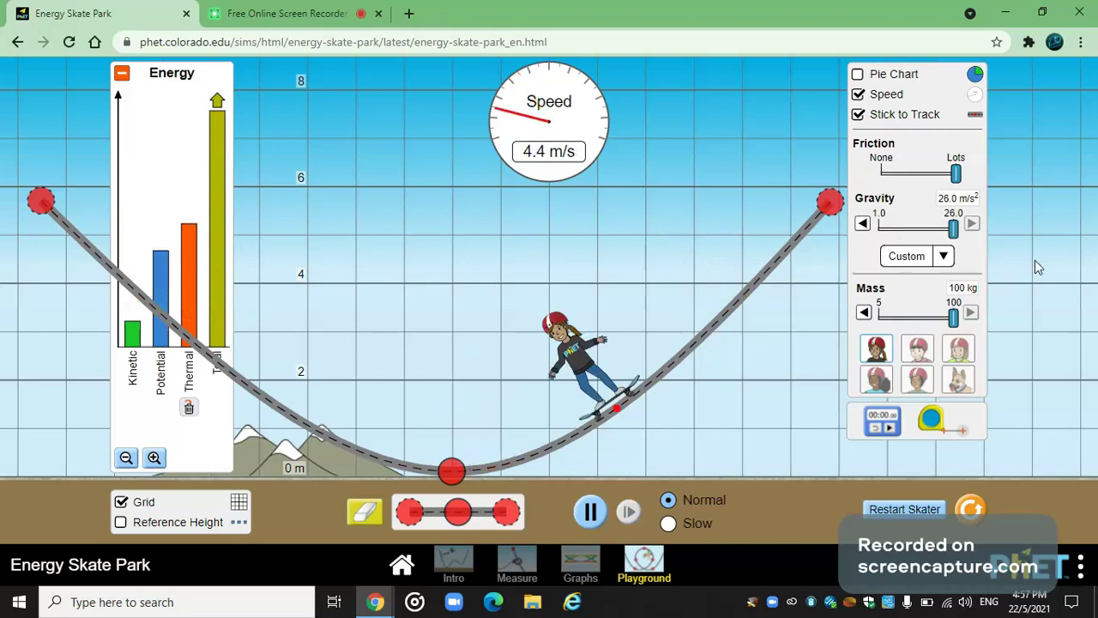
Steepen the track's left slope by moving its upper end inward to a height of about 6.6 m
drag(48, 202, 306, 165)
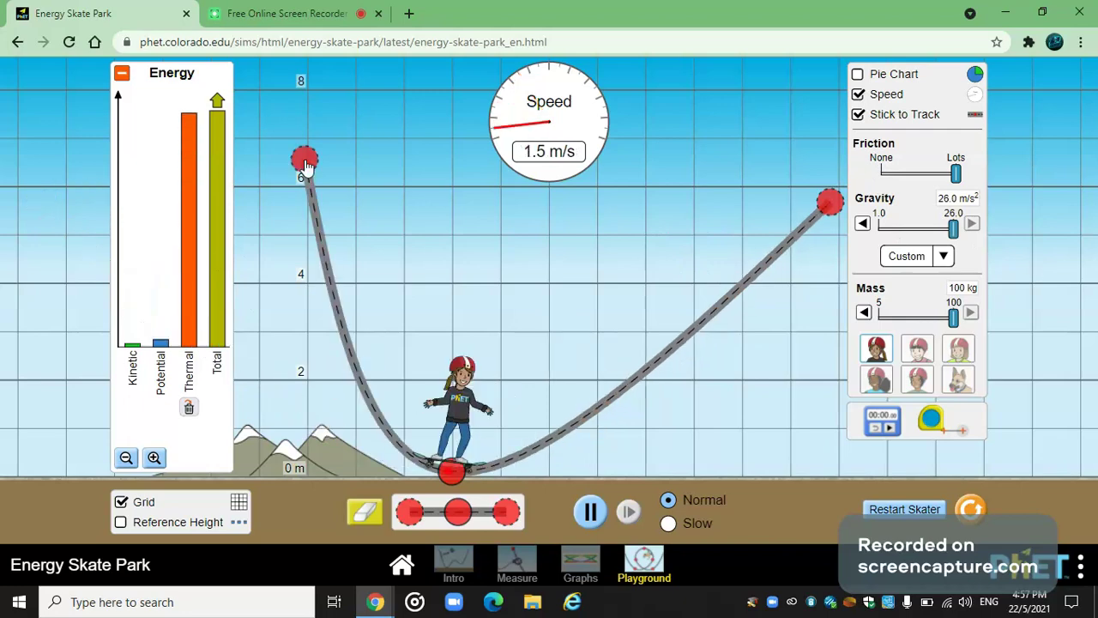
click(121, 74)
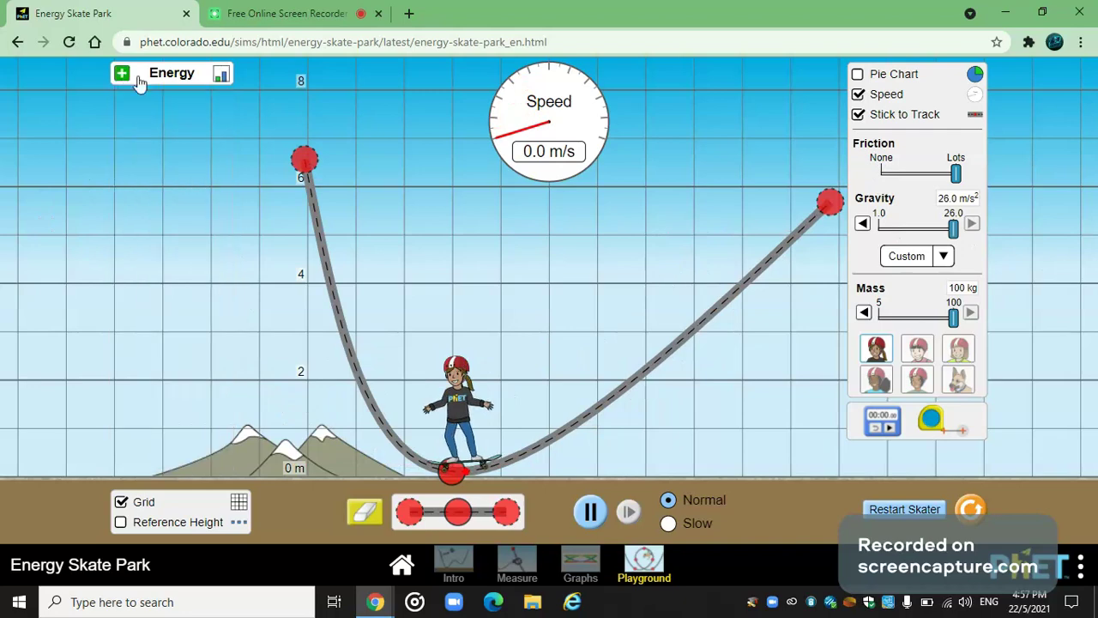
click(137, 79)
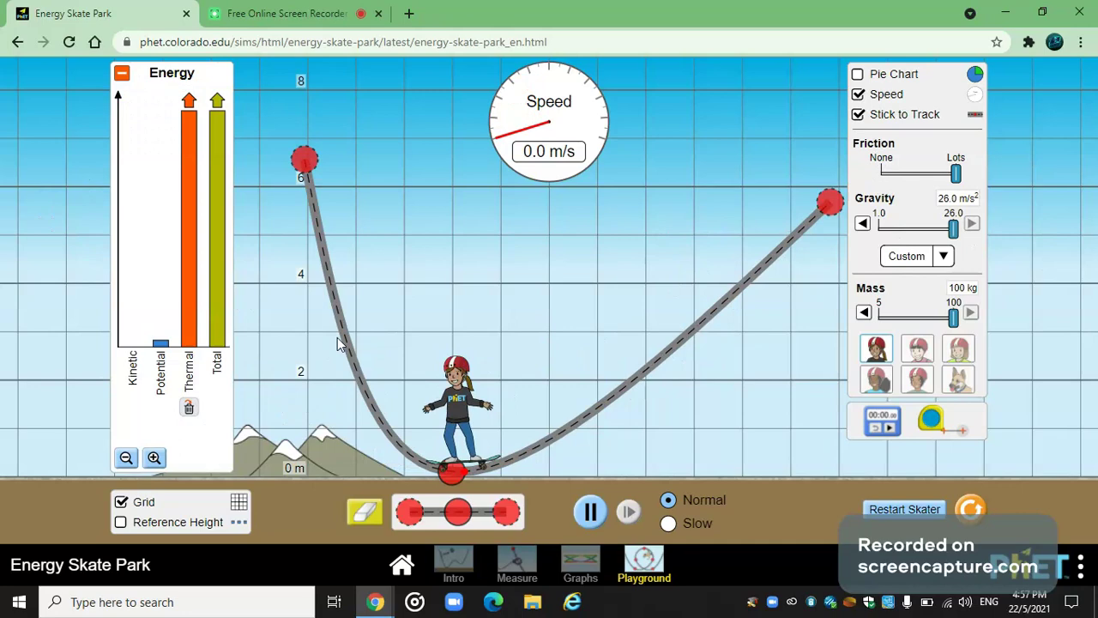
Pause the run and place the skater at the upper end of the steep left slope, about 6.6 m up
drag(459, 464, 317, 168)
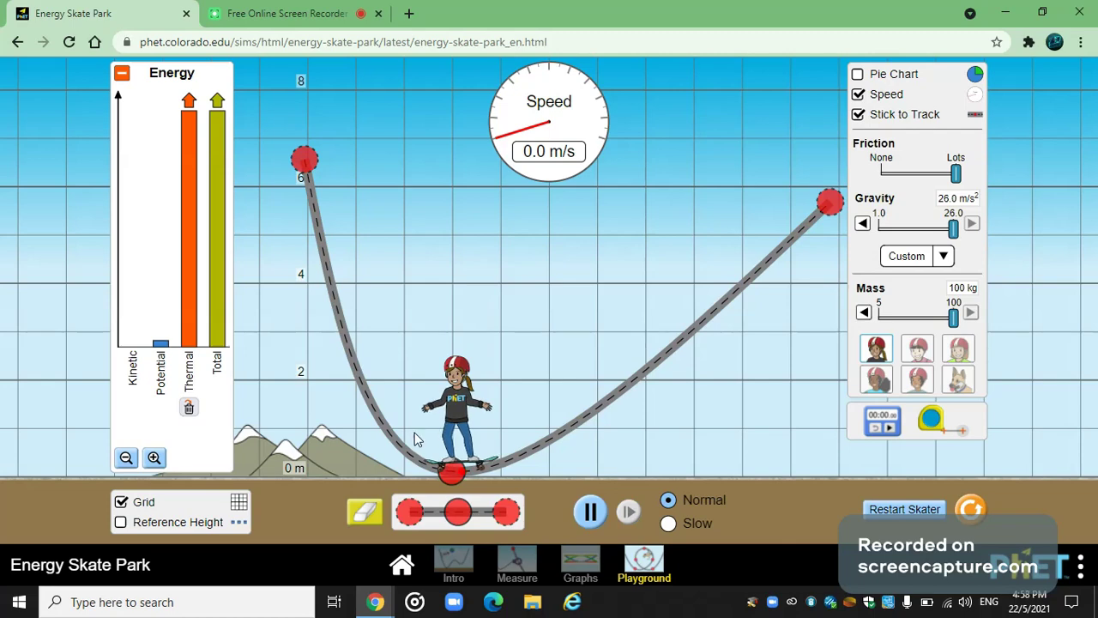
drag(454, 412, 310, 172)
click(591, 511)
drag(640, 268, 316, 167)
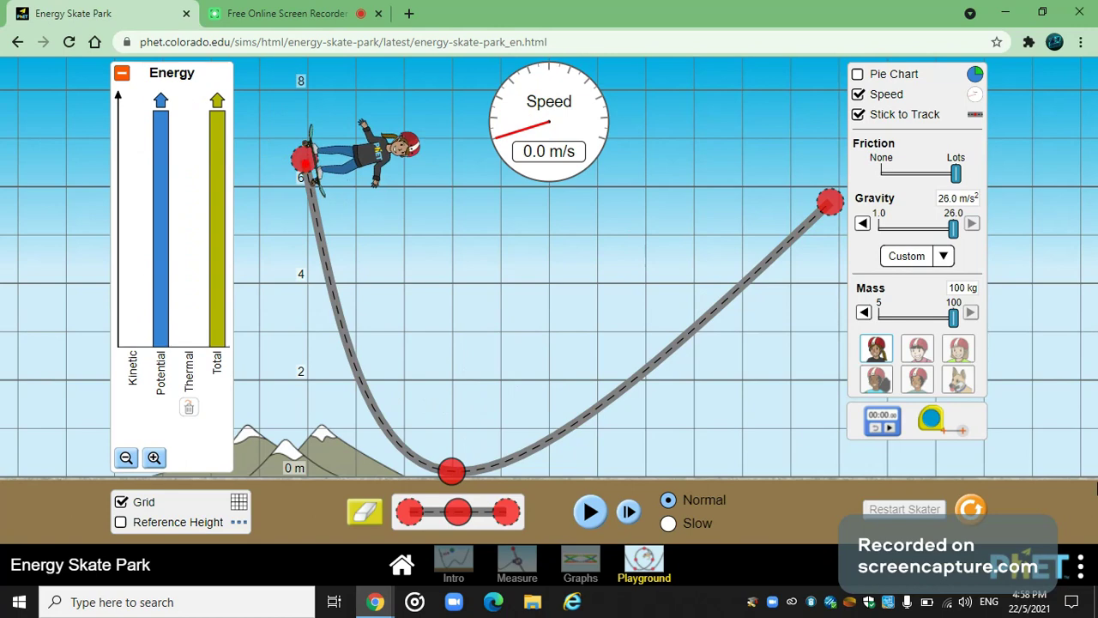
Set friction to None, gravity to 1.0 m/s² and the skater's mass to 5 kg, and run the simulation
drag(958, 172, 750, 164)
drag(954, 228, 815, 240)
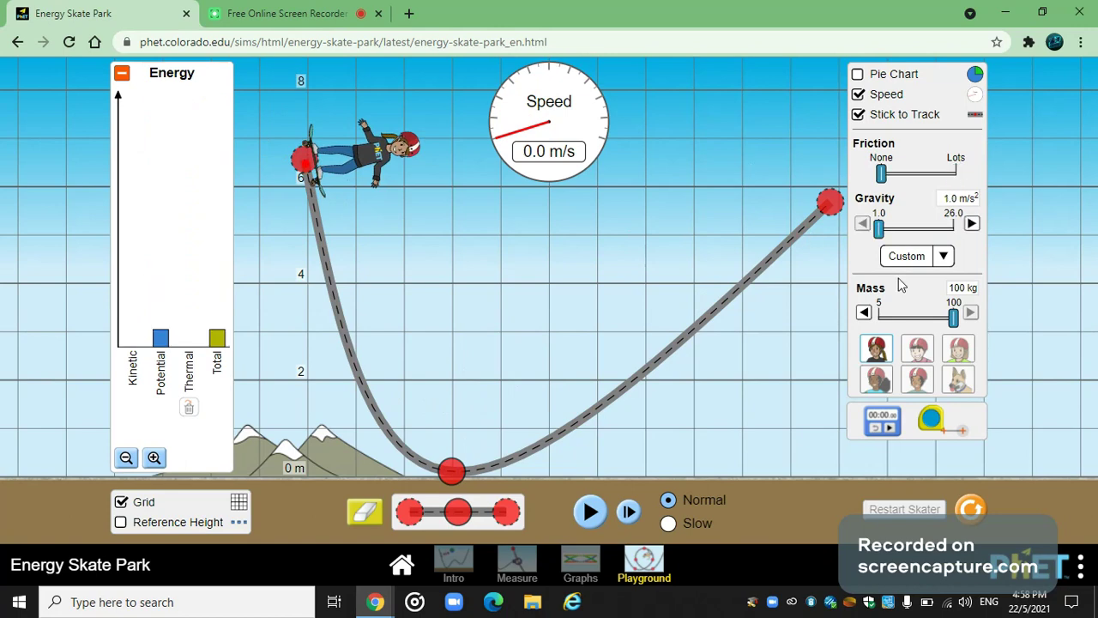
drag(954, 317, 877, 317)
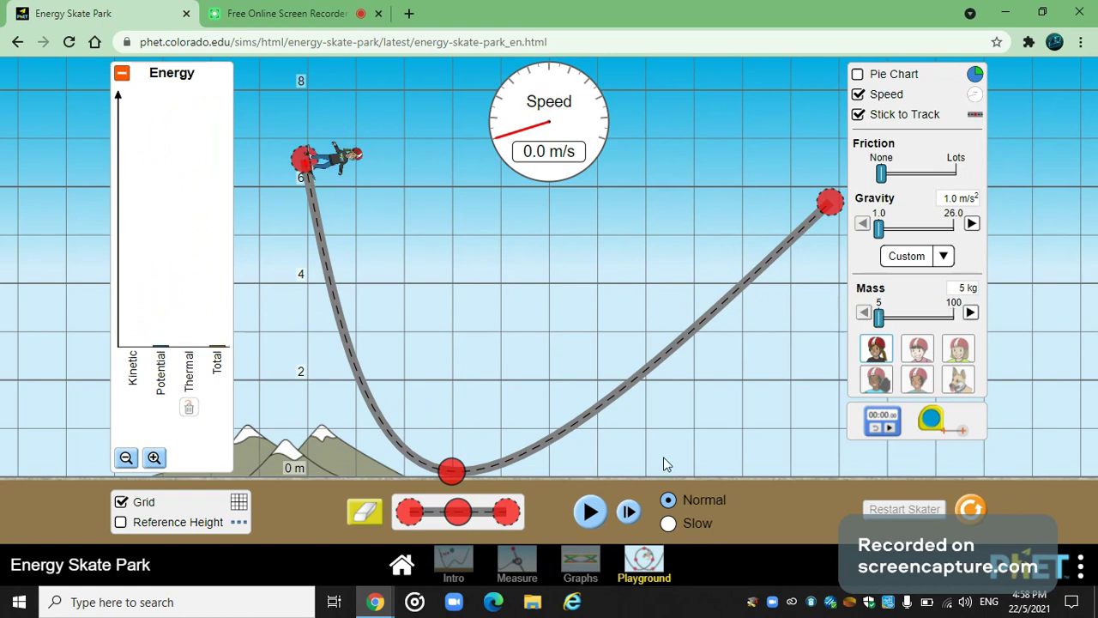
click(588, 512)
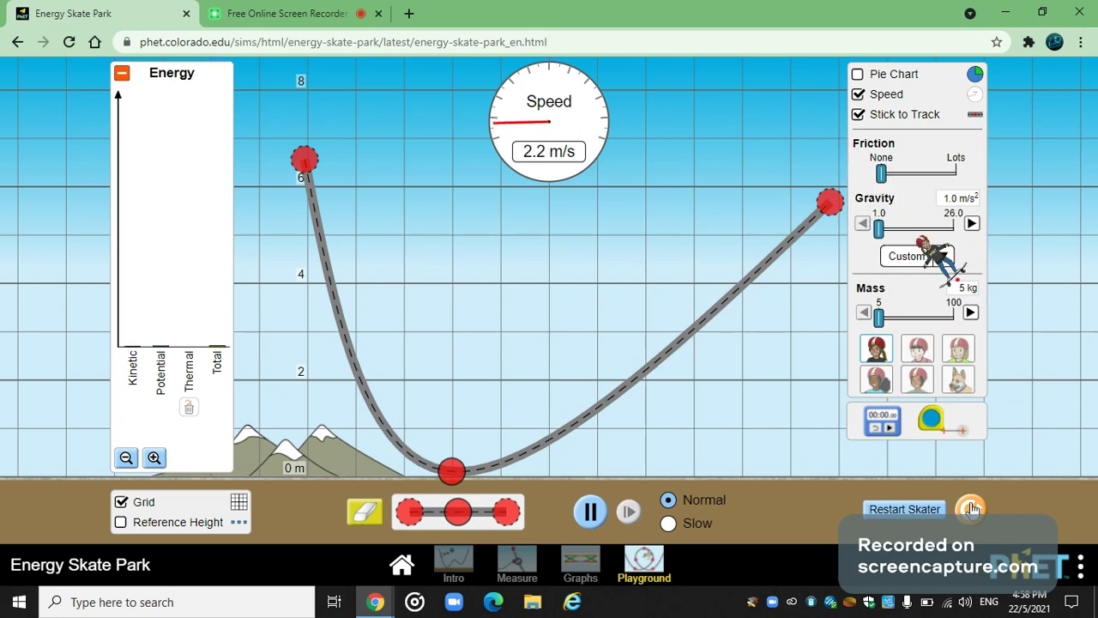
Return the skater to the upper end of the steep left slope and repeat the run
drag(1071, 452, 311, 168)
key(alt+k)
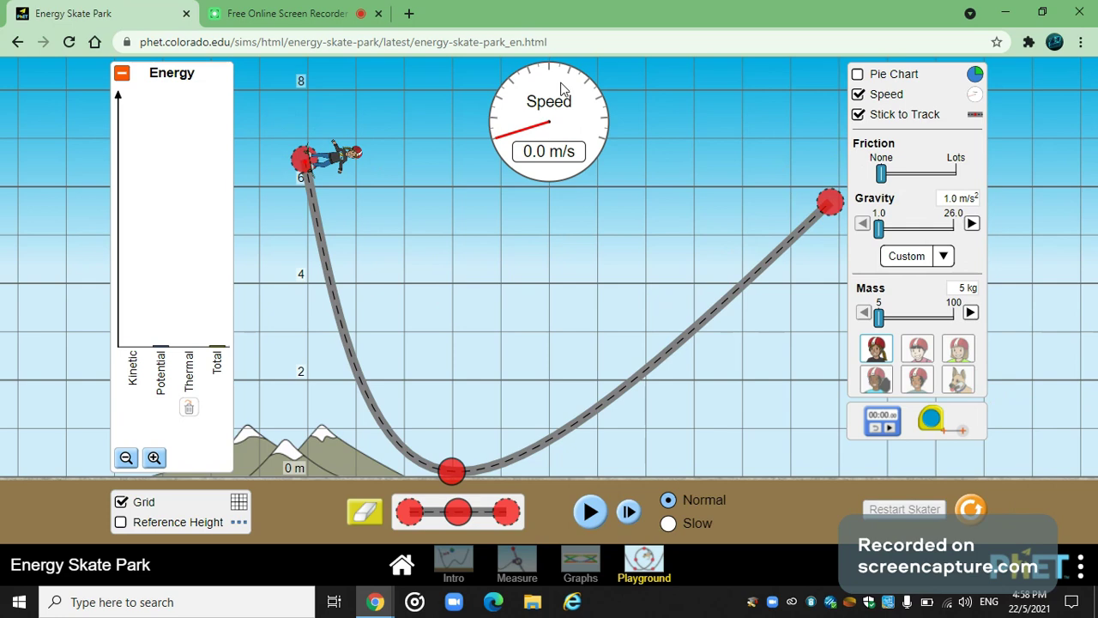
click(592, 515)
drag(881, 326, 349, 345)
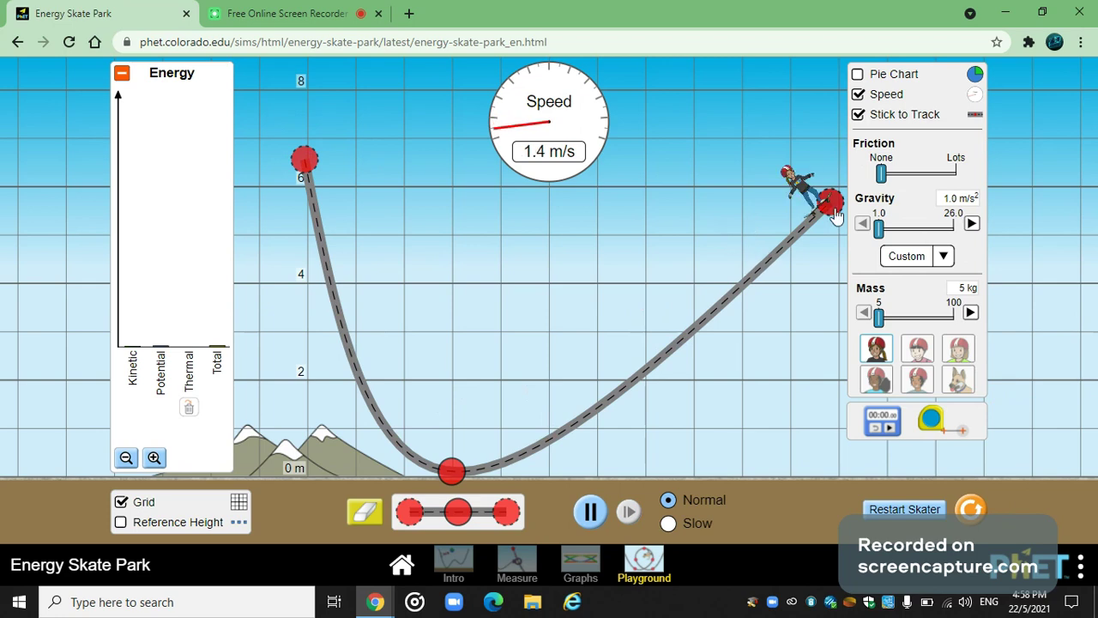
Collapse the Energy graph, widen the track by moving its left end outward to about 5.7 m high, and release the skater near that end
click(121, 75)
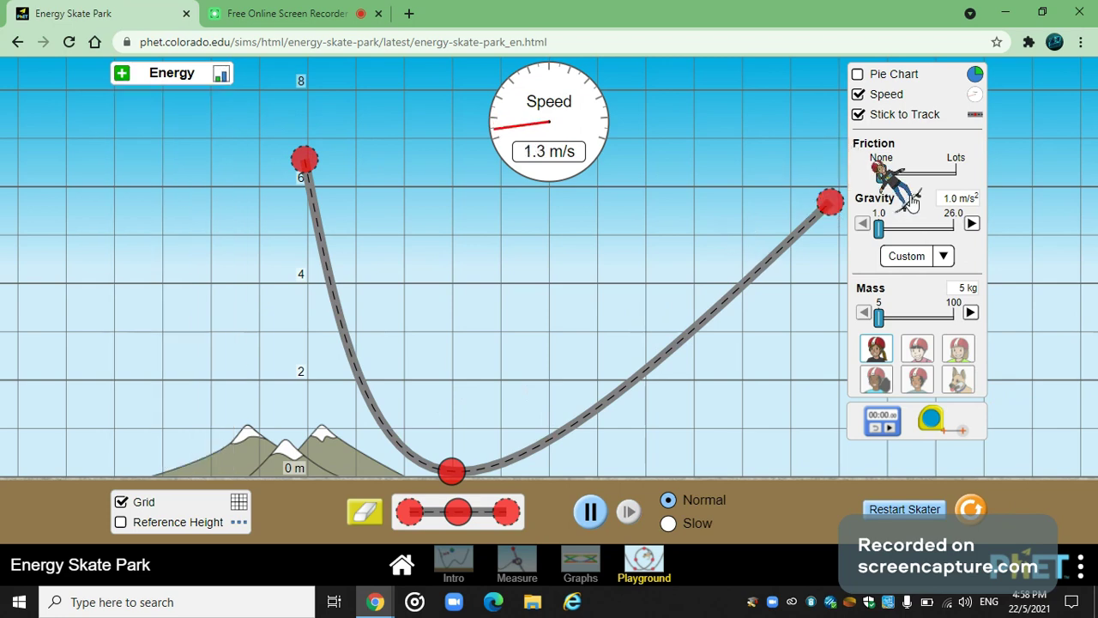
drag(306, 169, 67, 210)
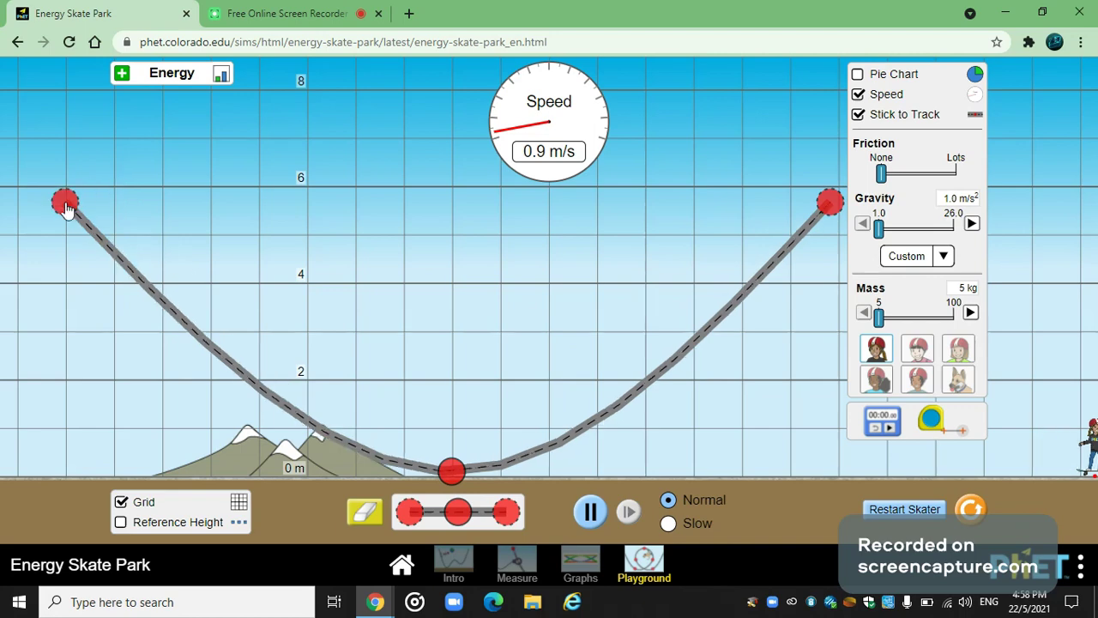
drag(331, 195, 77, 204)
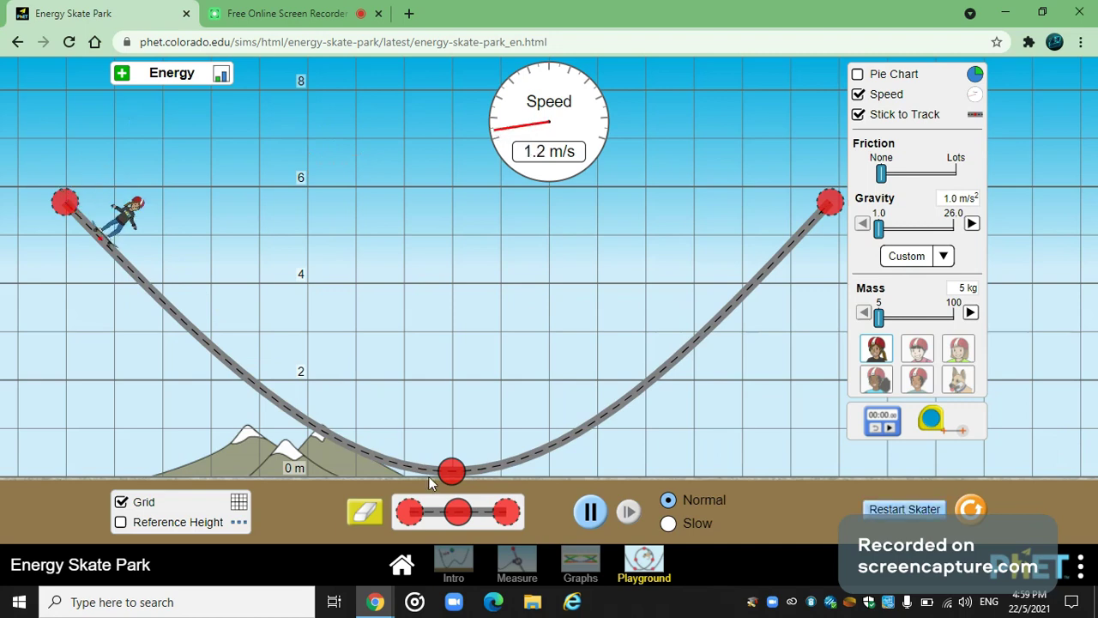